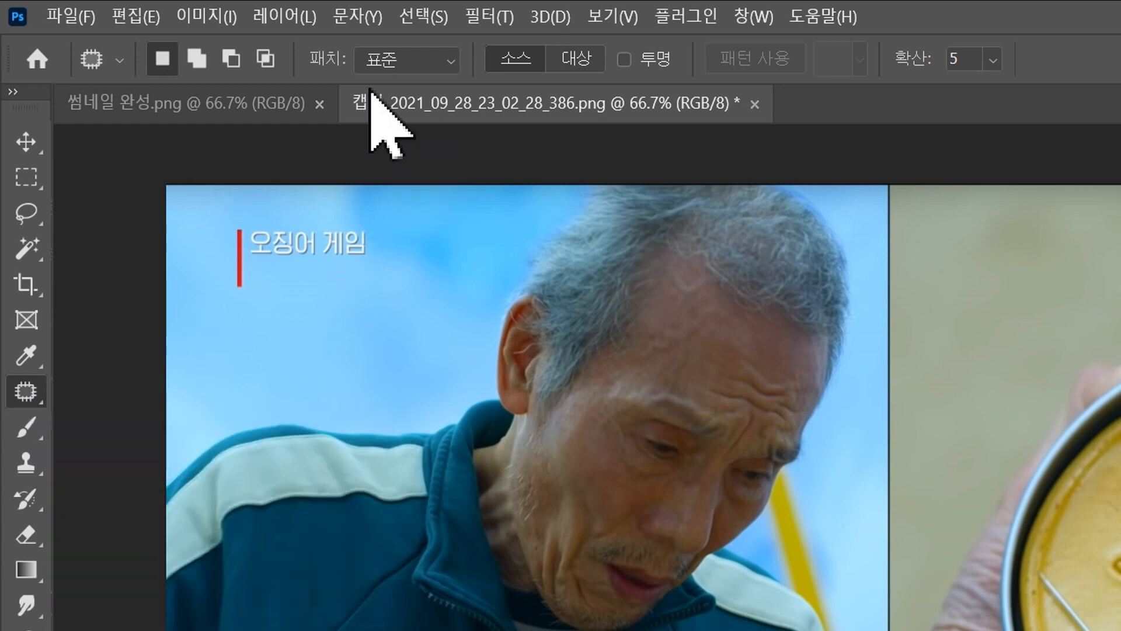
# Patch away the star's top point on the candy with the Patch tool in Source mode, sampling clean candy surface.
pyautogui.click(507, 51)
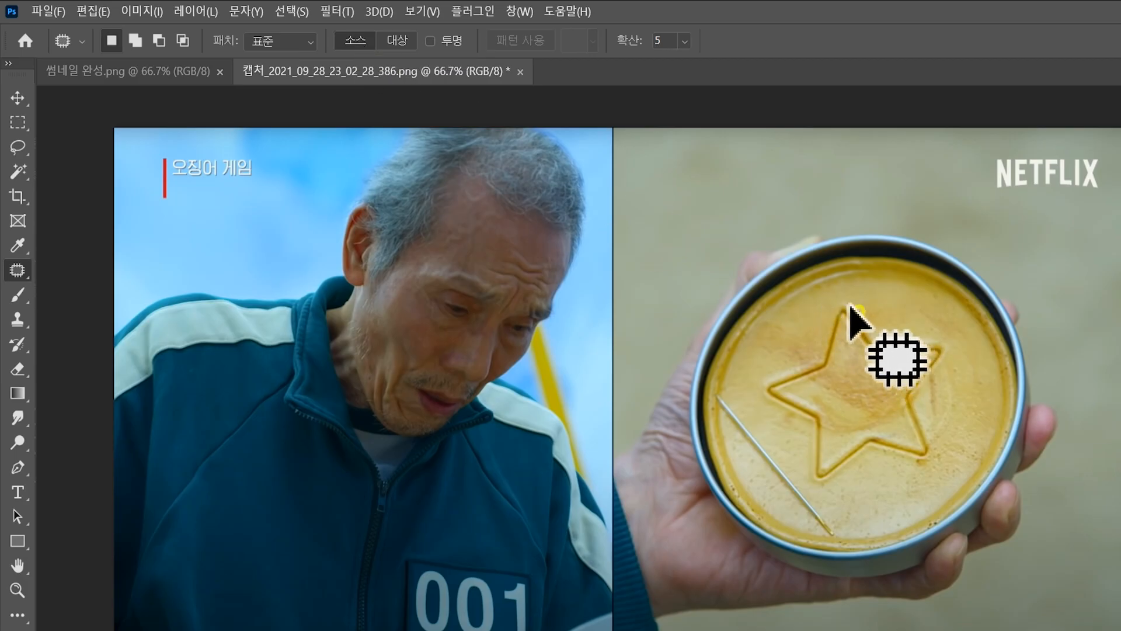
pyautogui.moveTo(832, 320)
pyautogui.mouseDown()
pyautogui.moveTo(857, 363)
pyautogui.moveTo(883, 349)
pyautogui.mouseUp()
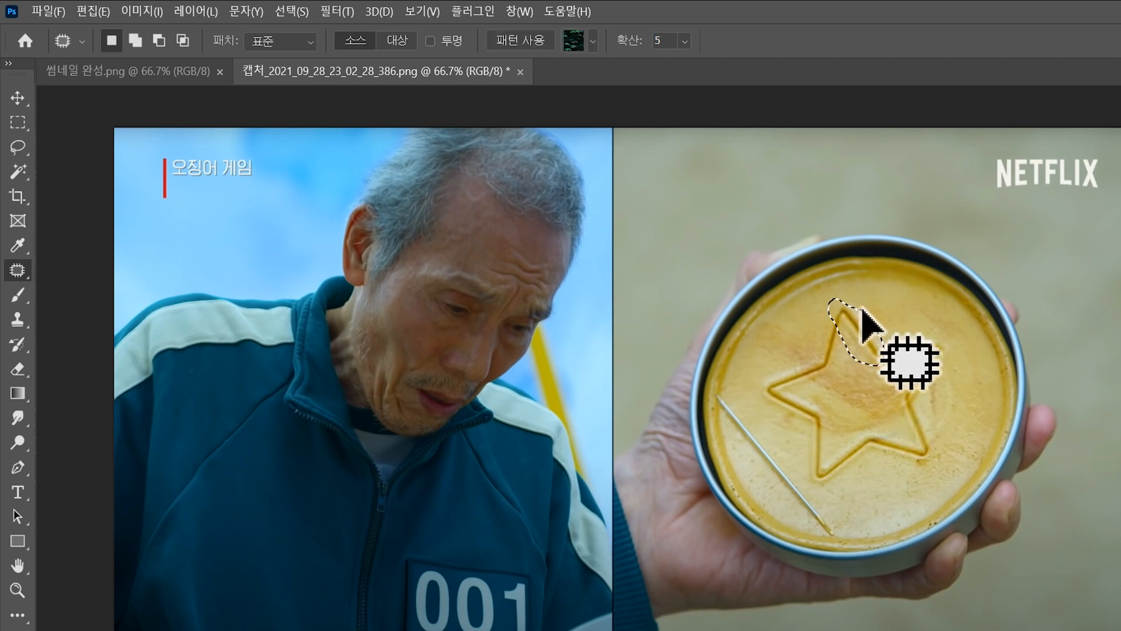
pyautogui.moveTo(863, 309); pyautogui.dragTo(881, 348)
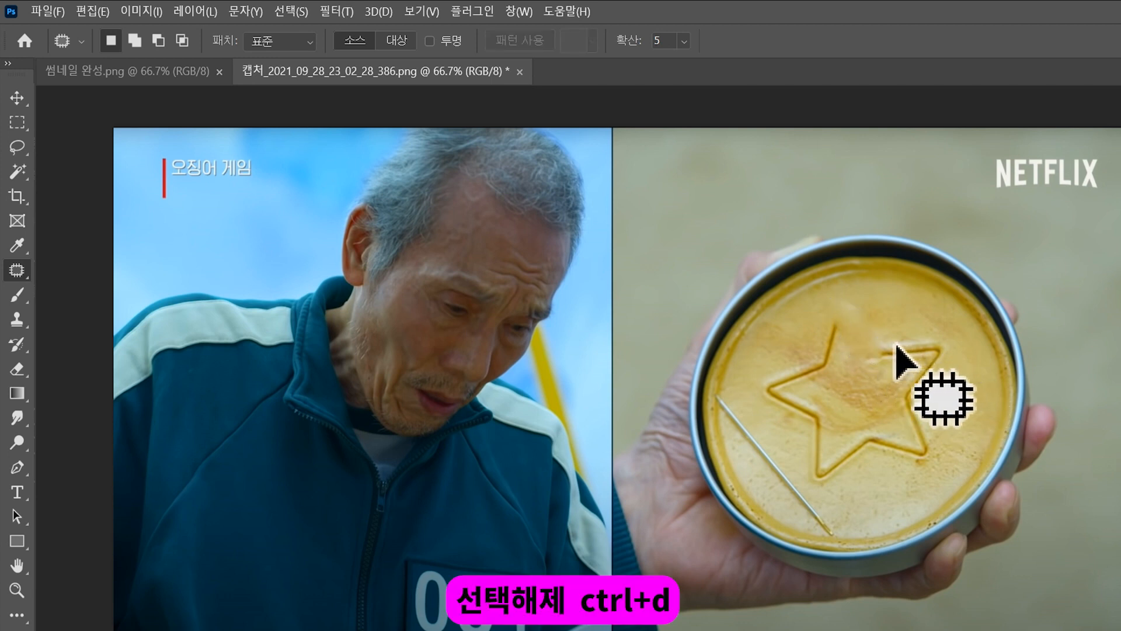
pyautogui.moveTo(832, 309)
pyautogui.mouseDown()
pyautogui.moveTo(853, 374)
pyautogui.moveTo(832, 307)
pyautogui.mouseUp()
pyautogui.moveTo(851, 334); pyautogui.dragTo(873, 303)
pyautogui.hotkey('ctrl', 'd')
# Patch the right point and lower-right leg of the star with clean candy texture.
pyautogui.moveTo(918, 394)
pyautogui.mouseDown()
pyautogui.moveTo(913, 334)
pyautogui.moveTo(907, 380)
pyautogui.mouseUp()
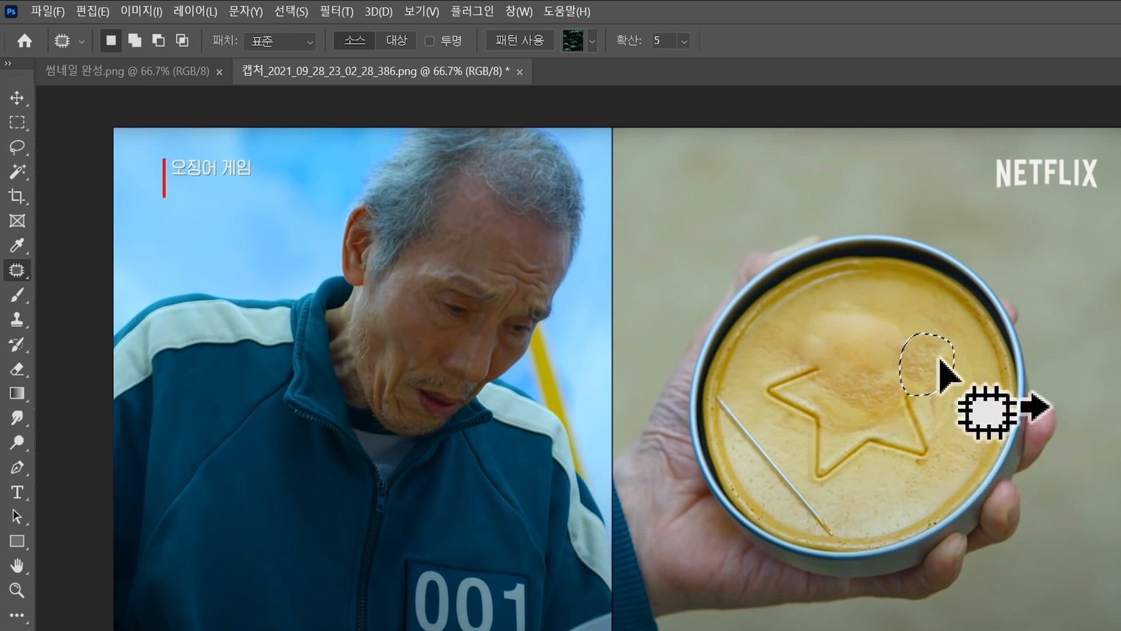
pyautogui.moveTo(944, 371); pyautogui.dragTo(941, 462)
pyautogui.hotkey('ctrl', 'd')
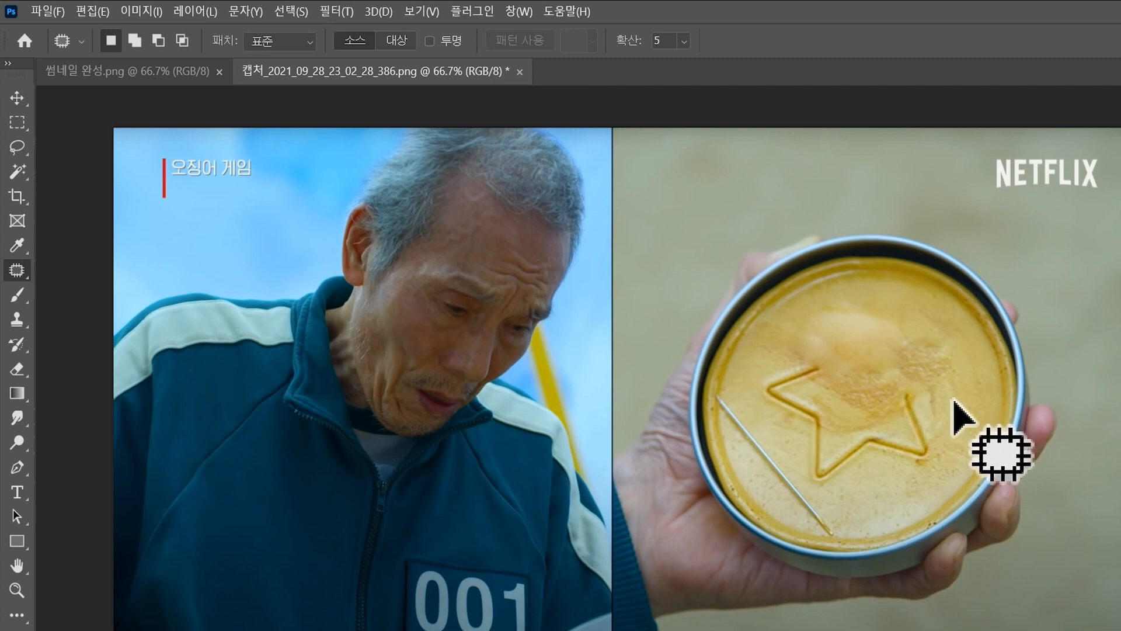
pyautogui.moveTo(919, 376)
pyautogui.mouseDown()
pyautogui.moveTo(905, 385)
pyautogui.moveTo(926, 351)
pyautogui.moveTo(900, 365)
pyautogui.moveTo(989, 438)
pyautogui.mouseUp()
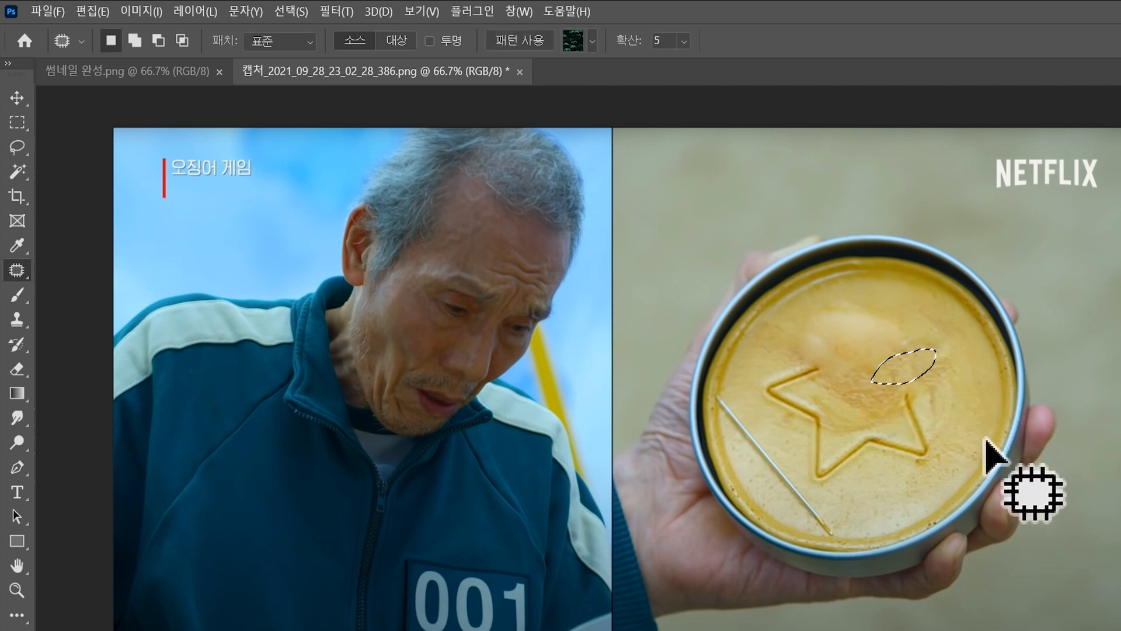
pyautogui.moveTo(908, 386)
pyautogui.mouseDown()
pyautogui.moveTo(868, 437)
pyautogui.moveTo(910, 412)
pyautogui.mouseUp()
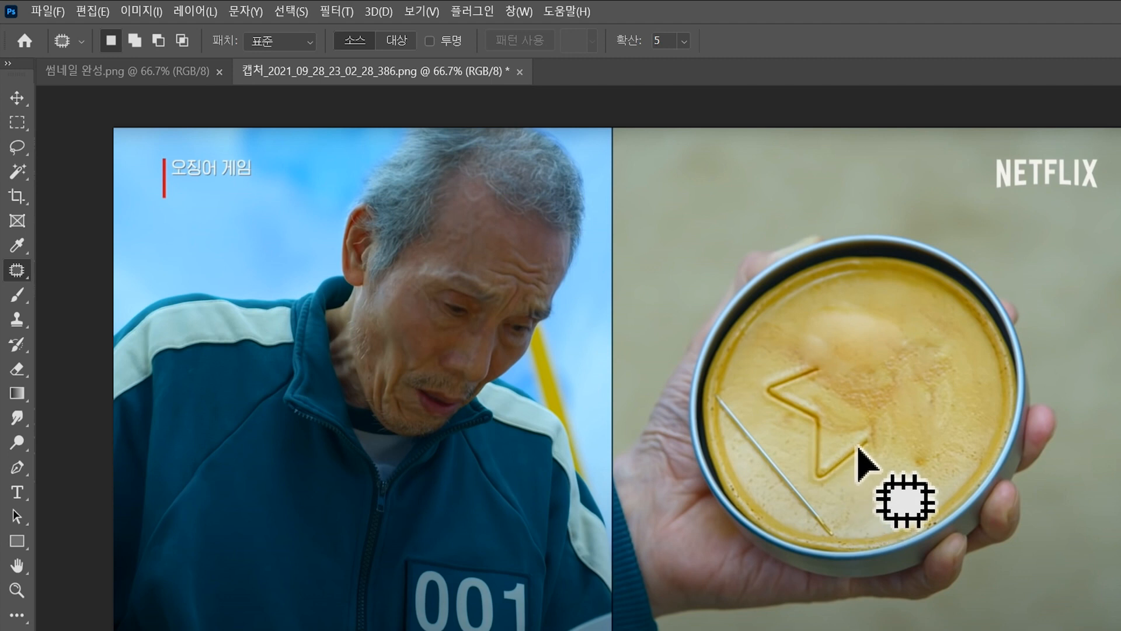
# Patch away the star's remaining bottom and left points with clean candy texture.
pyautogui.moveTo(876, 446)
pyautogui.mouseDown()
pyautogui.moveTo(825, 485)
pyautogui.moveTo(843, 485)
pyautogui.moveTo(869, 453)
pyautogui.moveTo(845, 450)
pyautogui.moveTo(884, 465)
pyautogui.moveTo(915, 459)
pyautogui.moveTo(927, 442)
pyautogui.moveTo(899, 398)
pyautogui.moveTo(935, 385)
pyautogui.mouseUp()
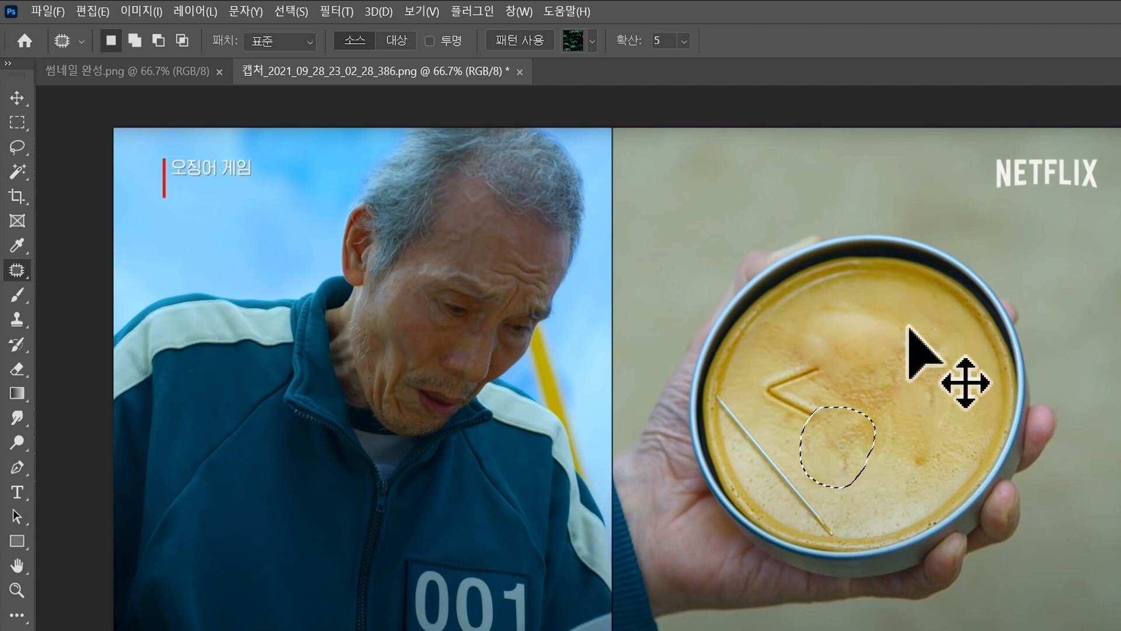
pyautogui.hotkey('ctrl', 'd')
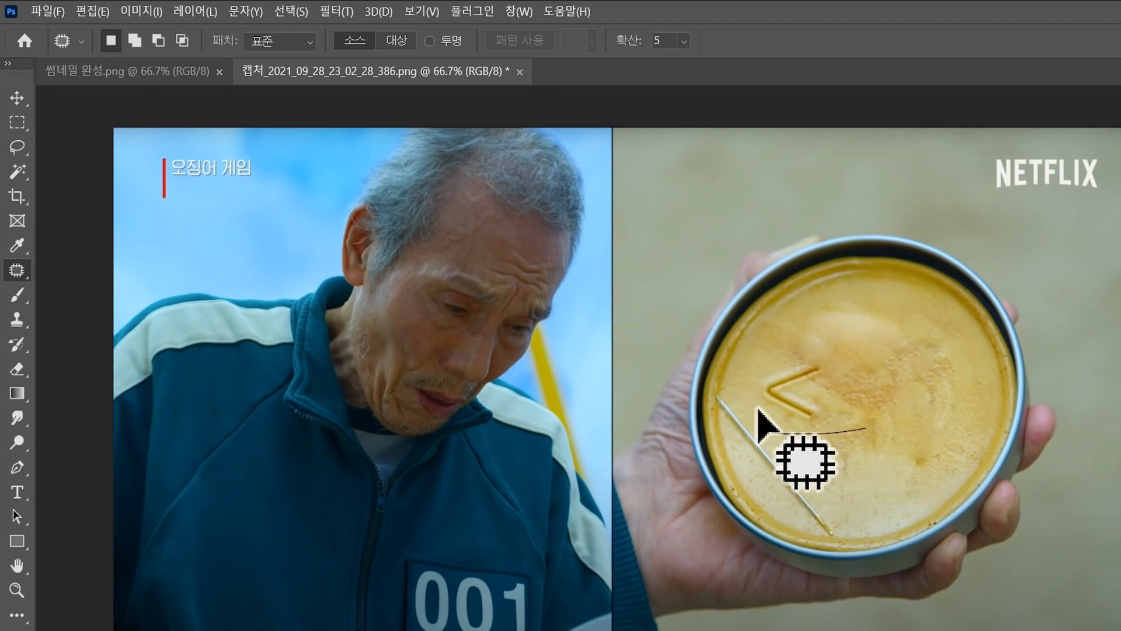
pyautogui.moveTo(758, 410)
pyautogui.mouseDown()
pyautogui.moveTo(802, 305)
pyautogui.moveTo(845, 321)
pyautogui.moveTo(864, 361)
pyautogui.moveTo(865, 432)
pyautogui.mouseUp()
pyautogui.moveTo(864, 429); pyautogui.dragTo(923, 457)
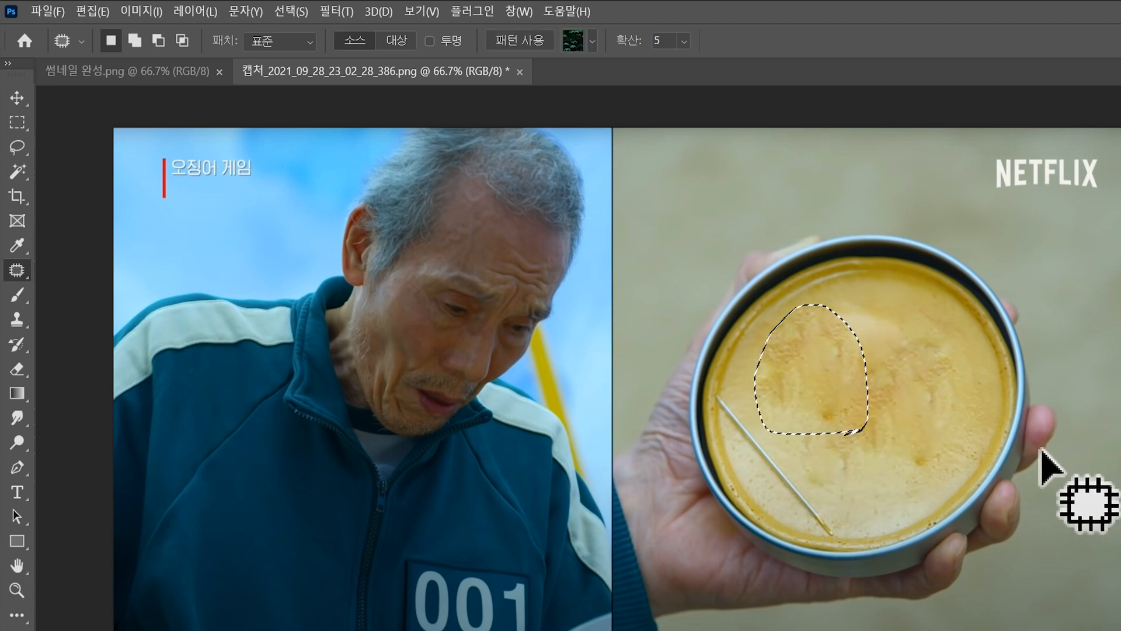
pyautogui.hotkey('ctrl', 'd')
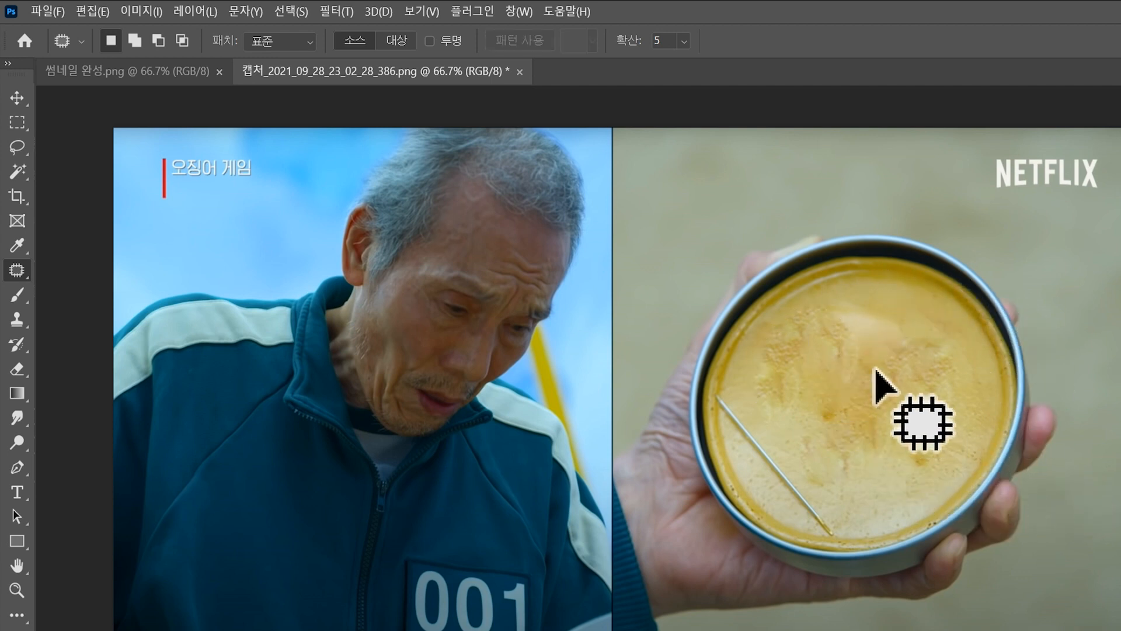
# Patch the smooth, pale blotch in the candy's upper centre with textured candy surface and clear the selection.
pyautogui.moveTo(885, 313)
pyautogui.mouseDown()
pyautogui.moveTo(834, 304)
pyautogui.moveTo(826, 342)
pyautogui.moveTo(874, 378)
pyautogui.moveTo(914, 355)
pyautogui.moveTo(893, 313)
pyautogui.mouseUp()
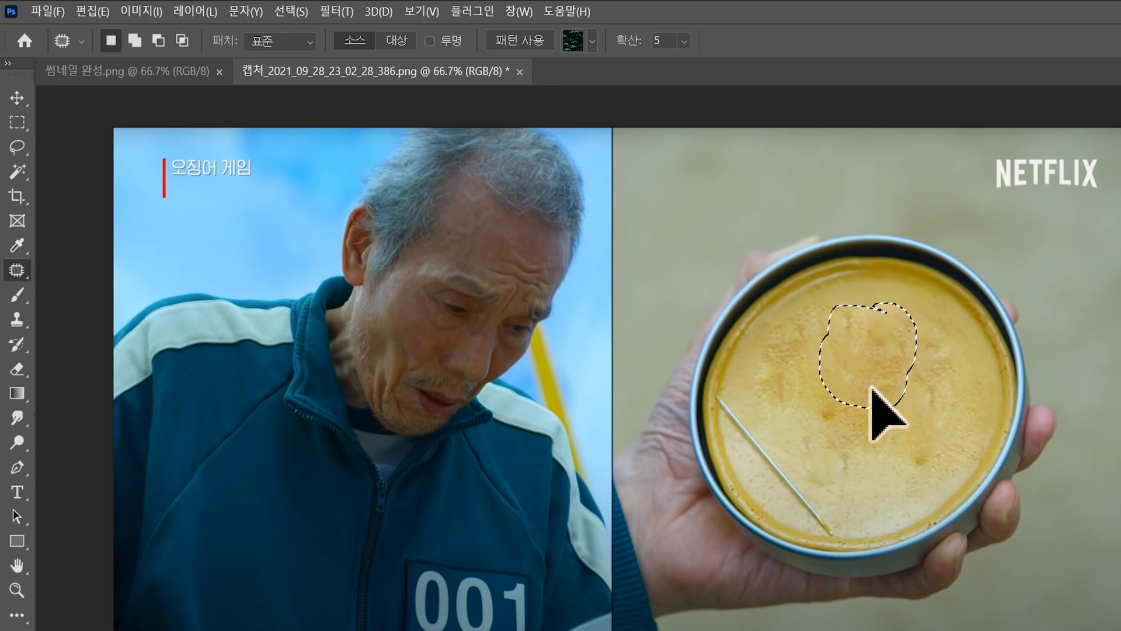
pyautogui.moveTo(870, 385); pyautogui.dragTo(867, 388)
pyautogui.hotkey('ctrl', 'd')
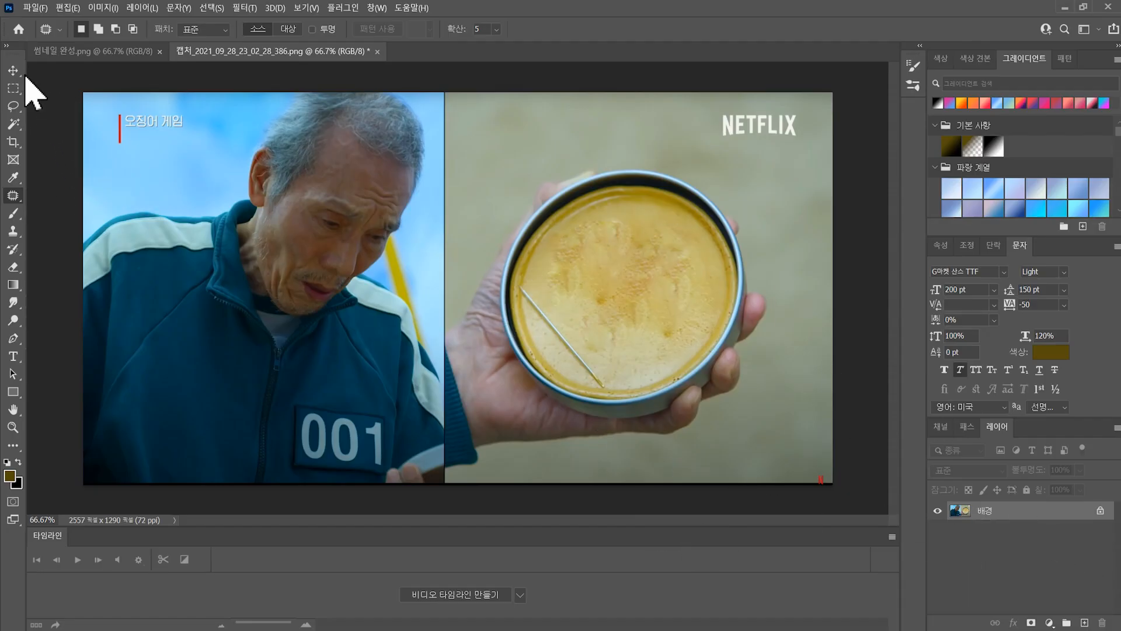
# Switch to the Move tool and duplicate the background layer (배경).
pyautogui.click(13, 70)
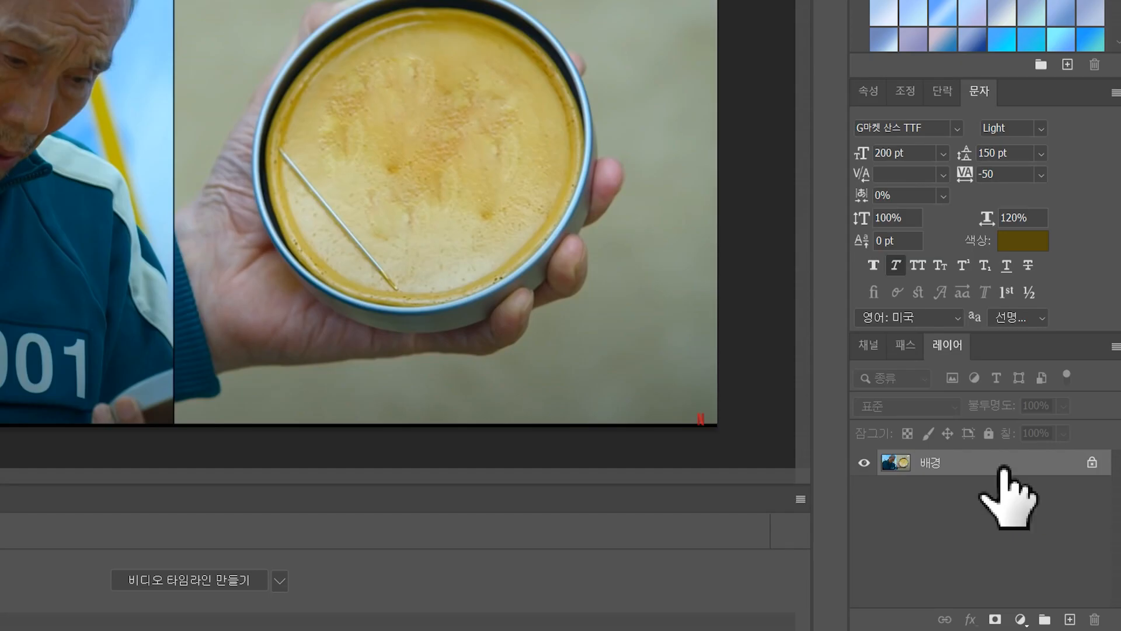
pyautogui.click(1048, 511)
pyautogui.moveTo(1020, 465); pyautogui.dragTo(1074, 616)
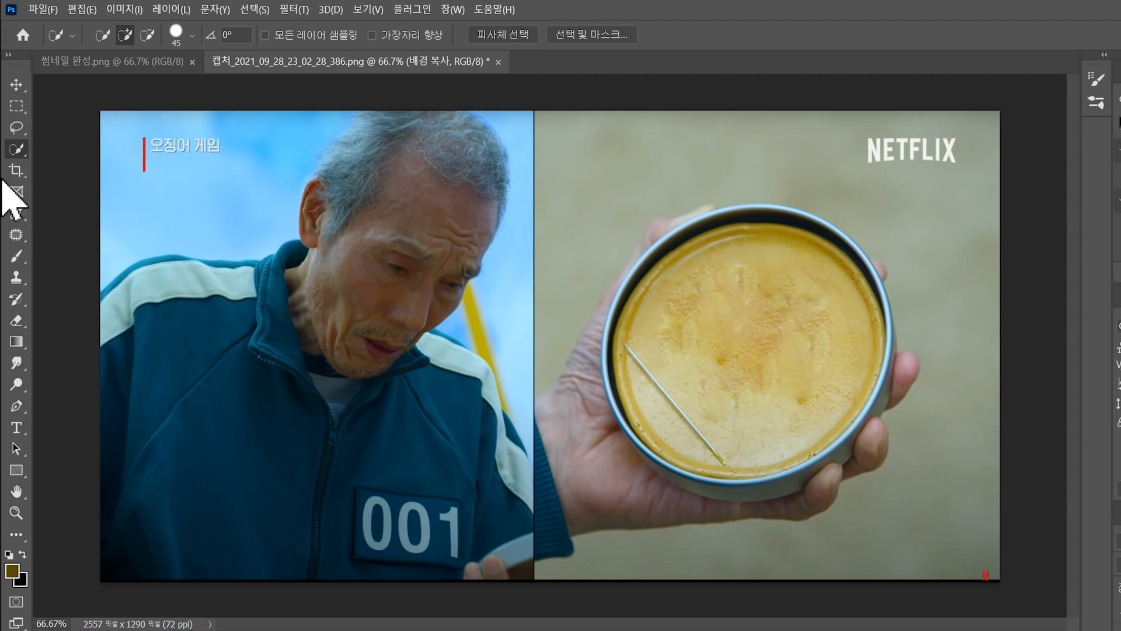
# Select the round candy inside the tin with the Quick Selection tool.
pyautogui.rightClick(14, 151)
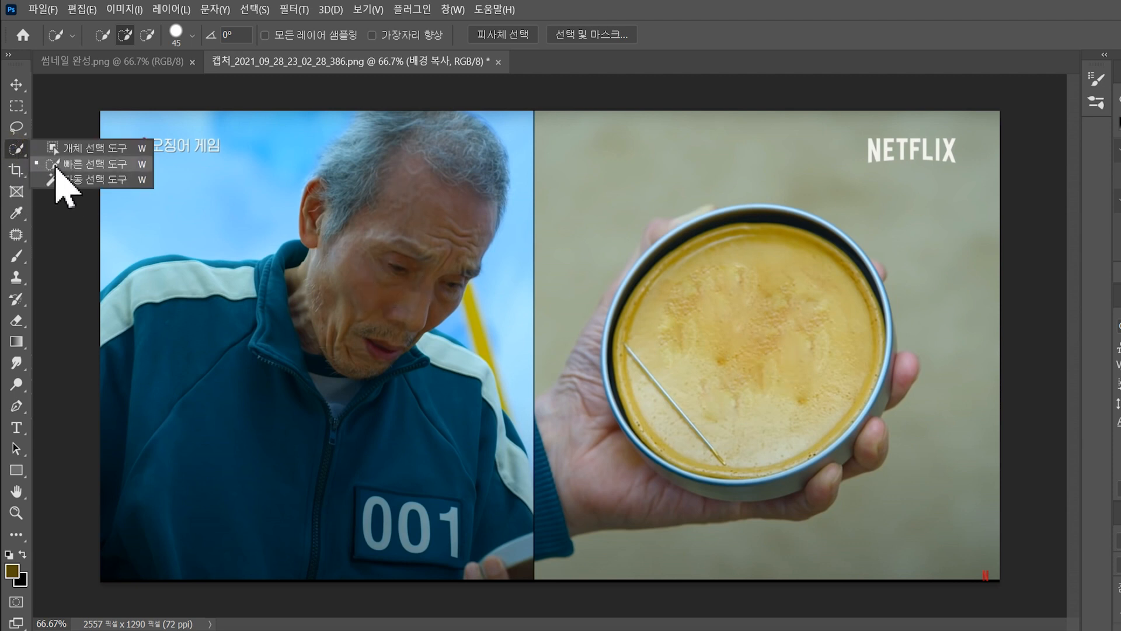
pyautogui.click(57, 165)
pyautogui.moveTo(746, 251)
pyautogui.mouseDown()
pyautogui.moveTo(705, 257)
pyautogui.moveTo(648, 332)
pyautogui.moveTo(671, 368)
pyautogui.moveTo(906, 378)
pyautogui.moveTo(847, 419)
pyautogui.mouseUp()
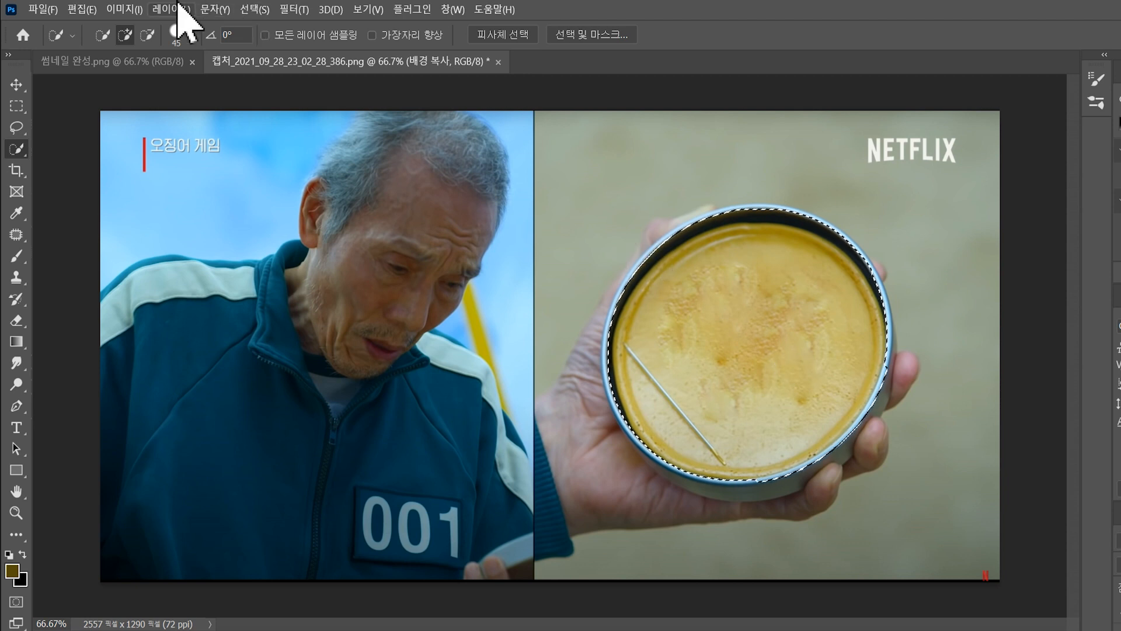
# Adjust the selected candy to brightness -61 and contrast 41, clear the selection, and compare the layer with the original.
pyautogui.click(124, 9)
pyautogui.moveTo(132, 47)
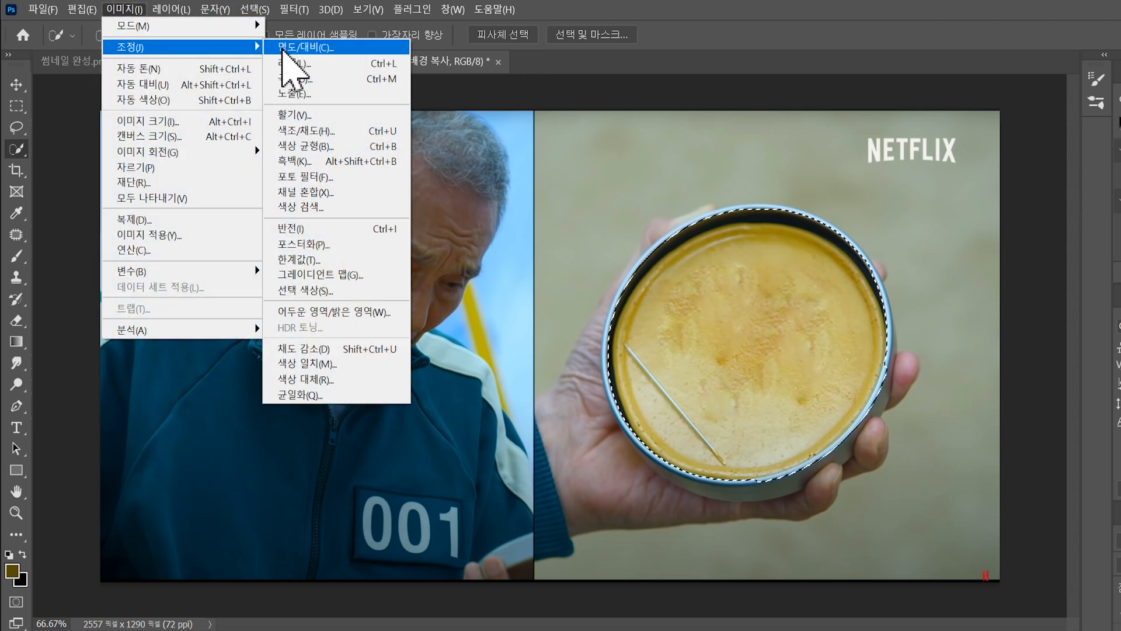
pyautogui.click(296, 53)
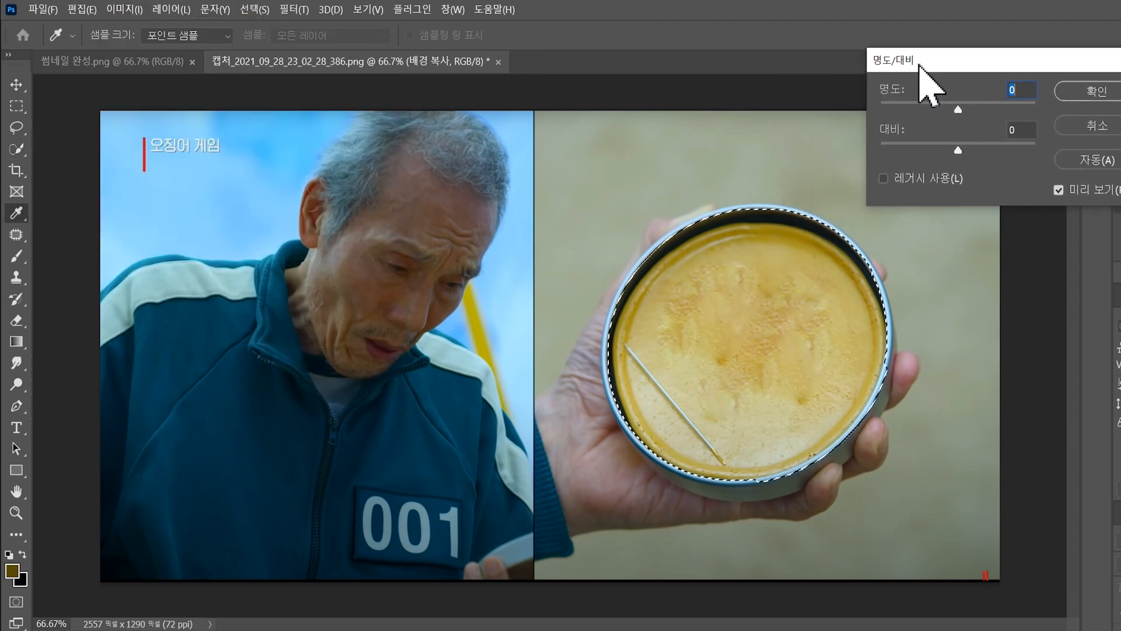
pyautogui.moveTo(956, 106); pyautogui.dragTo(942, 106)
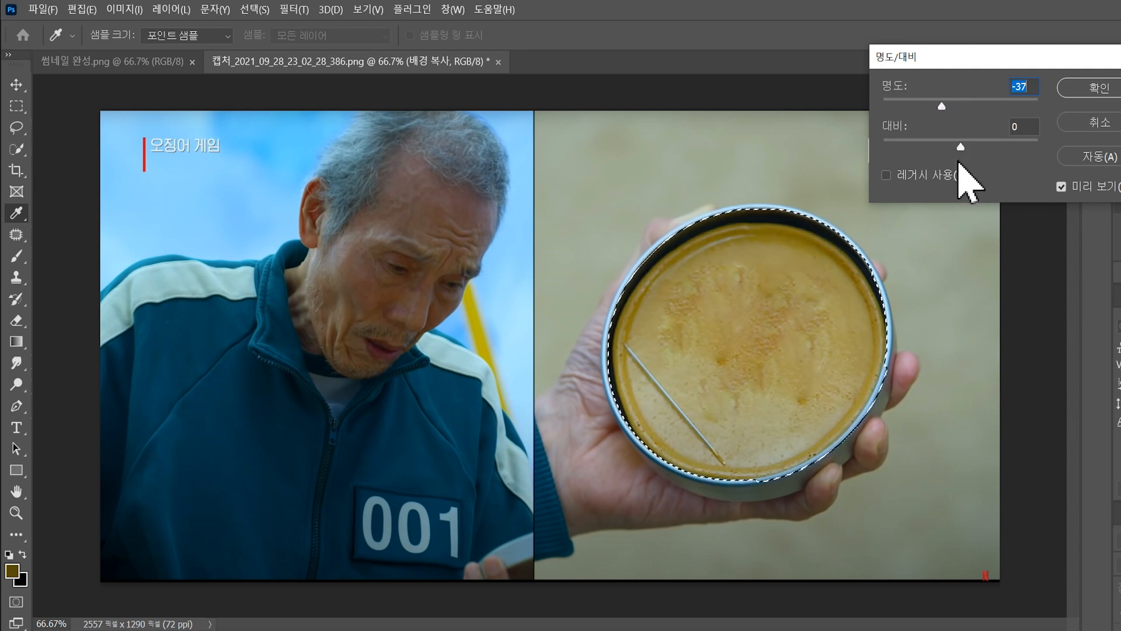
pyautogui.moveTo(962, 146); pyautogui.dragTo(992, 148)
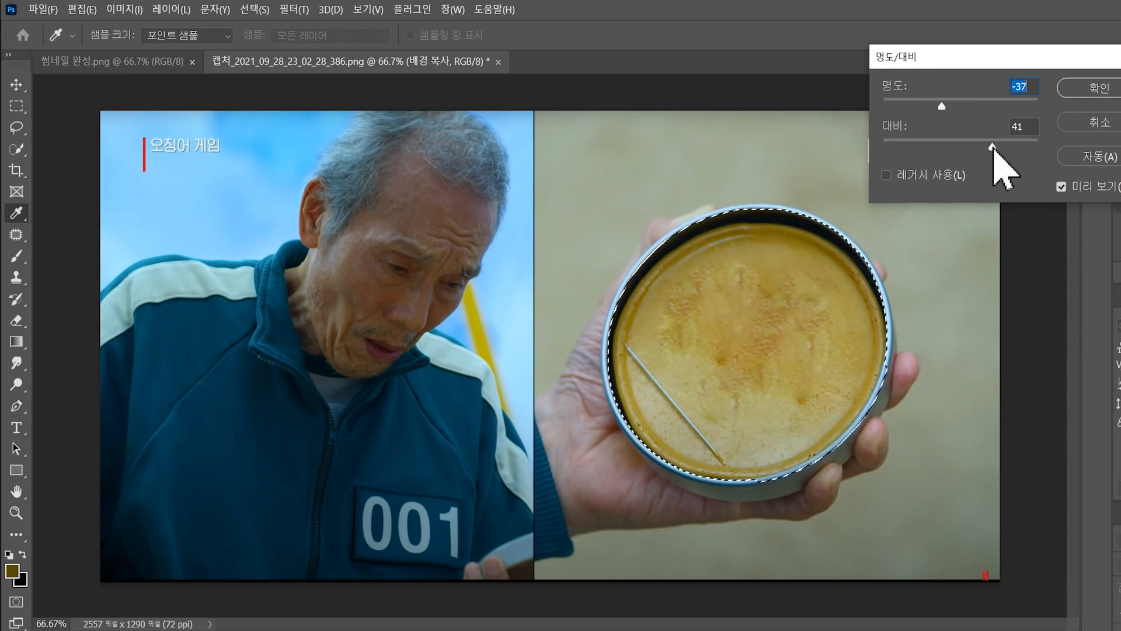
pyautogui.moveTo(942, 106); pyautogui.dragTo(934, 105)
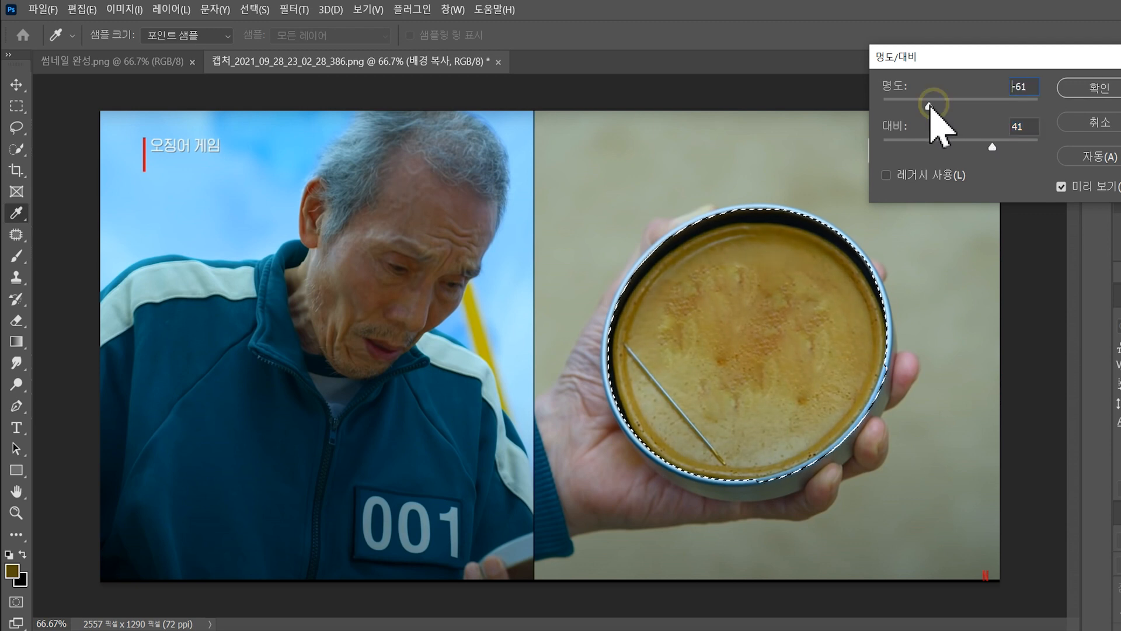
pyautogui.press('Return')
pyautogui.hotkey('ctrl', 'd')
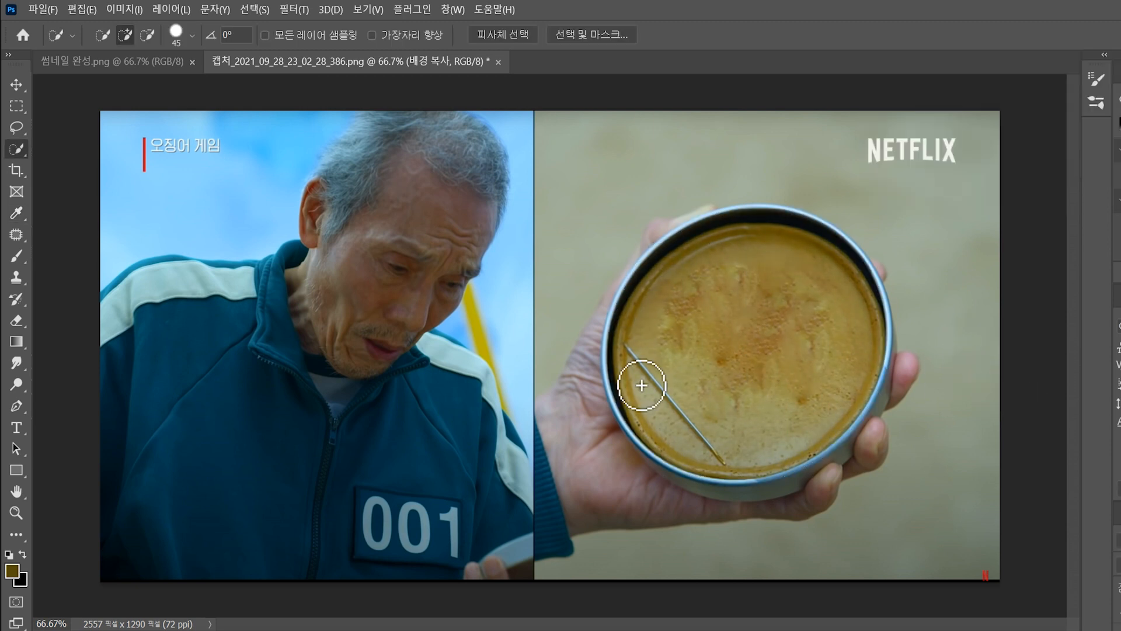
pyautogui.click(1120, 609)
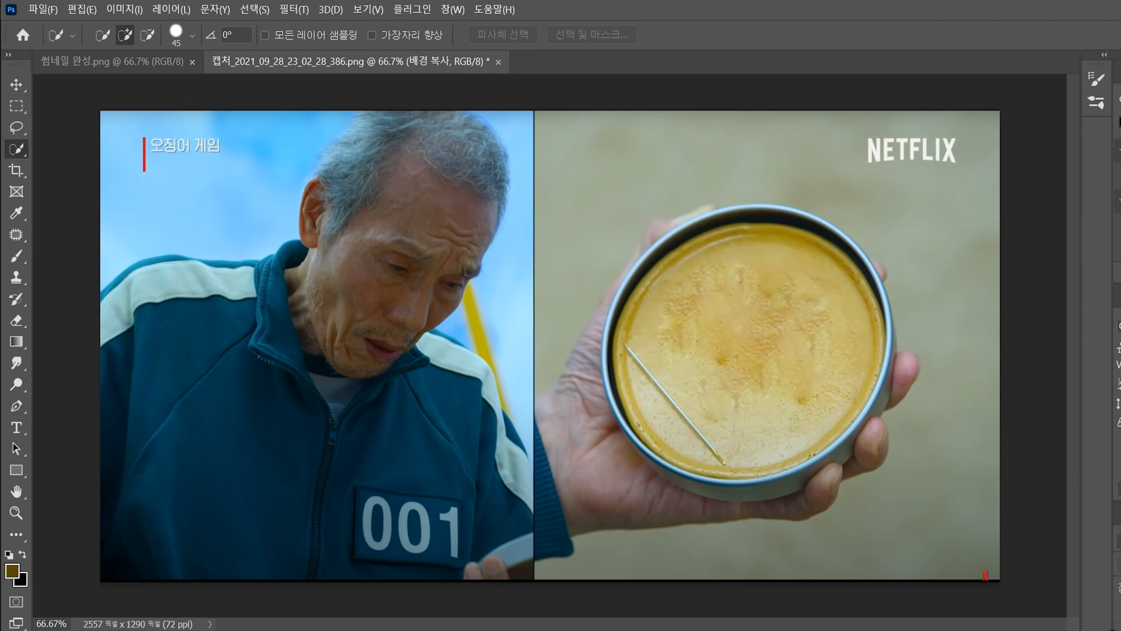
pyautogui.click(1118, 609)
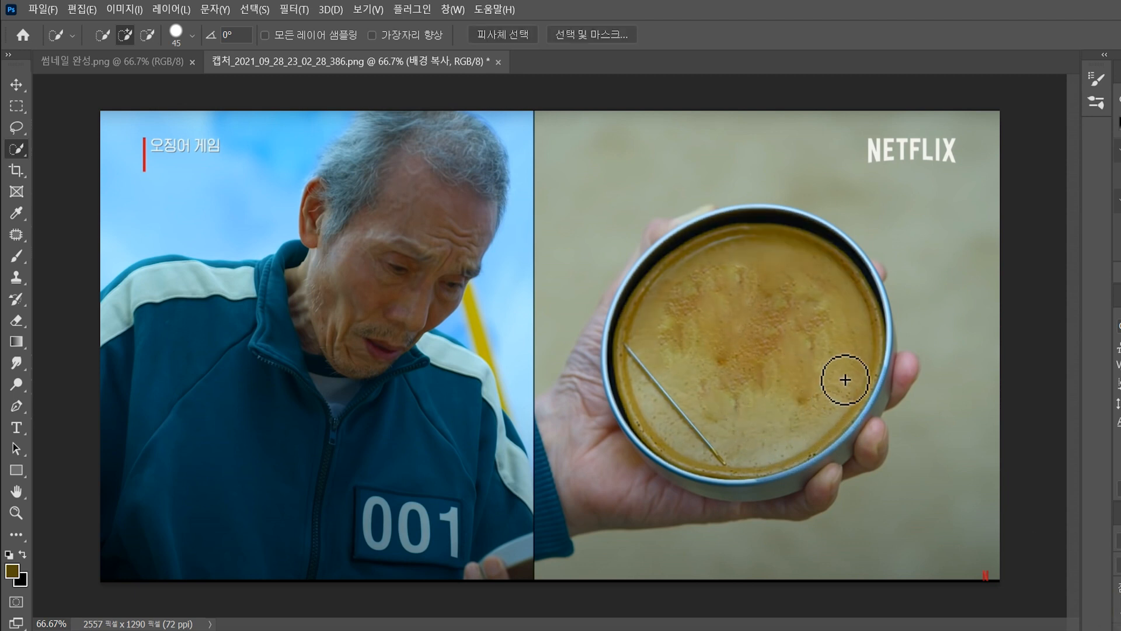
# Add the horizontal text "온에어" over the candy and finish editing it.
pyautogui.press('t')
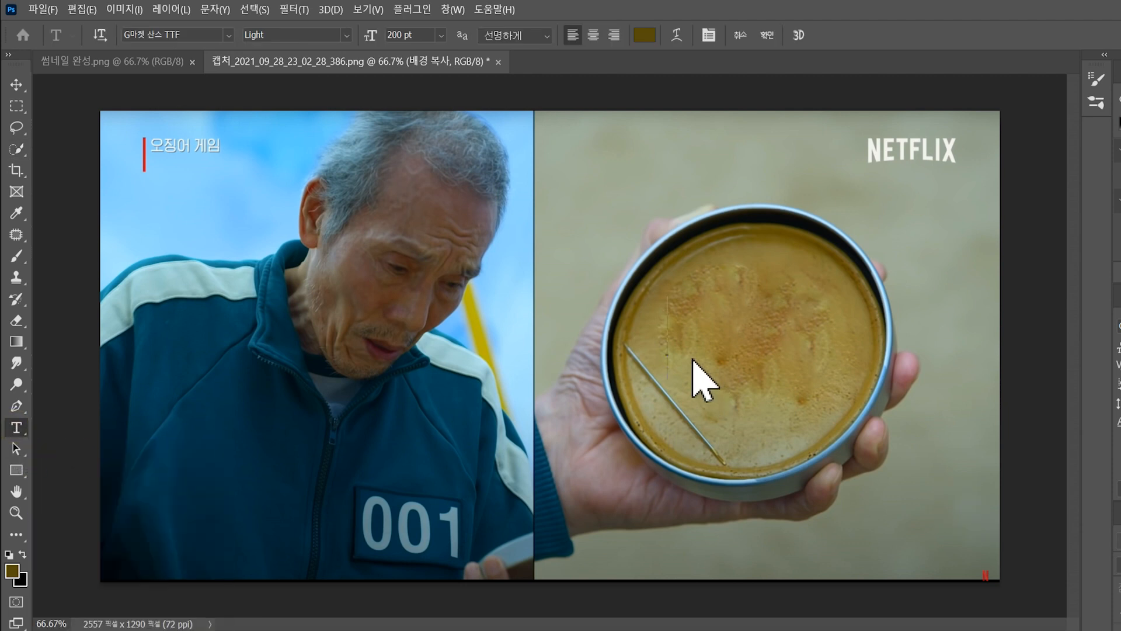
pyautogui.click(674, 347)
pyautogui.write('온에어')
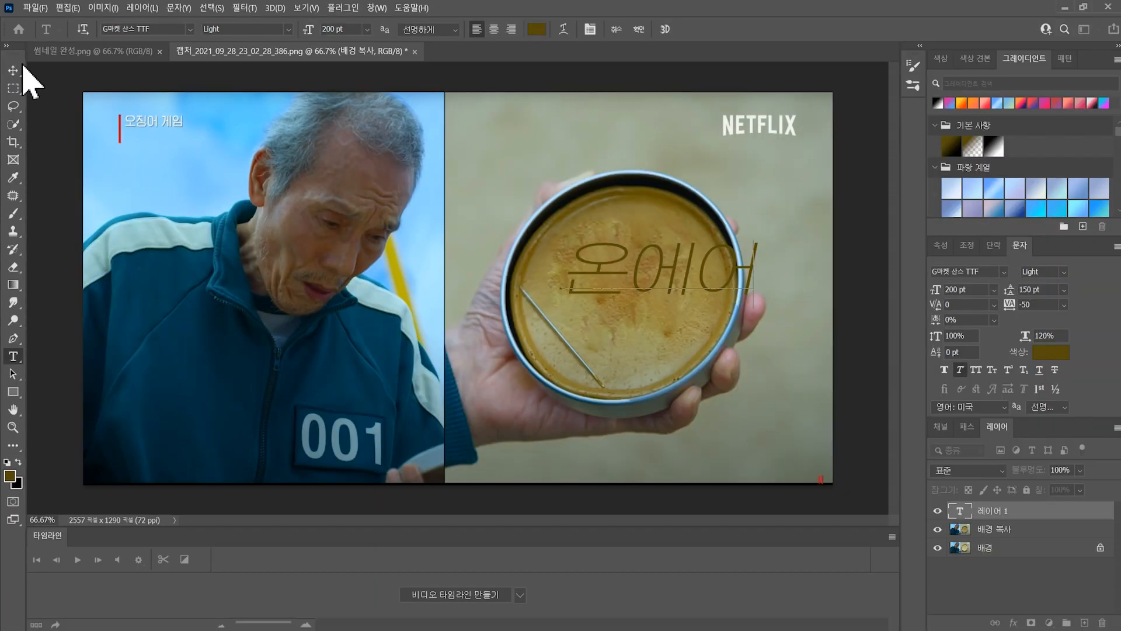
pyautogui.click(16, 84)
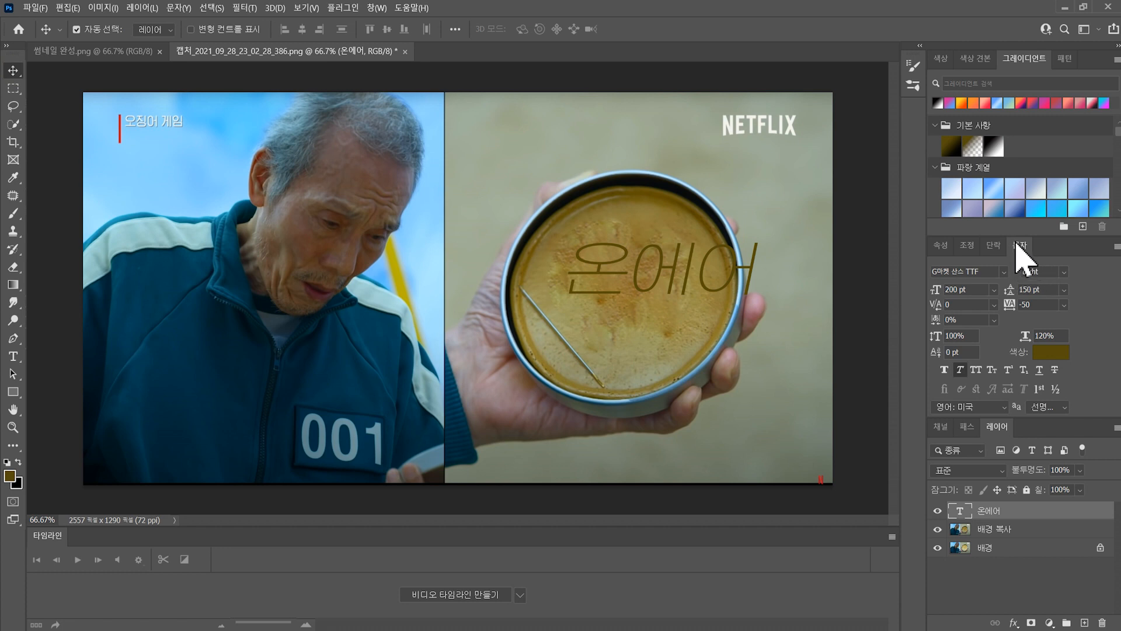
# Set the "온에어" text to the G마켓 산스 TTF font in Bold.
pyautogui.click(1004, 271)
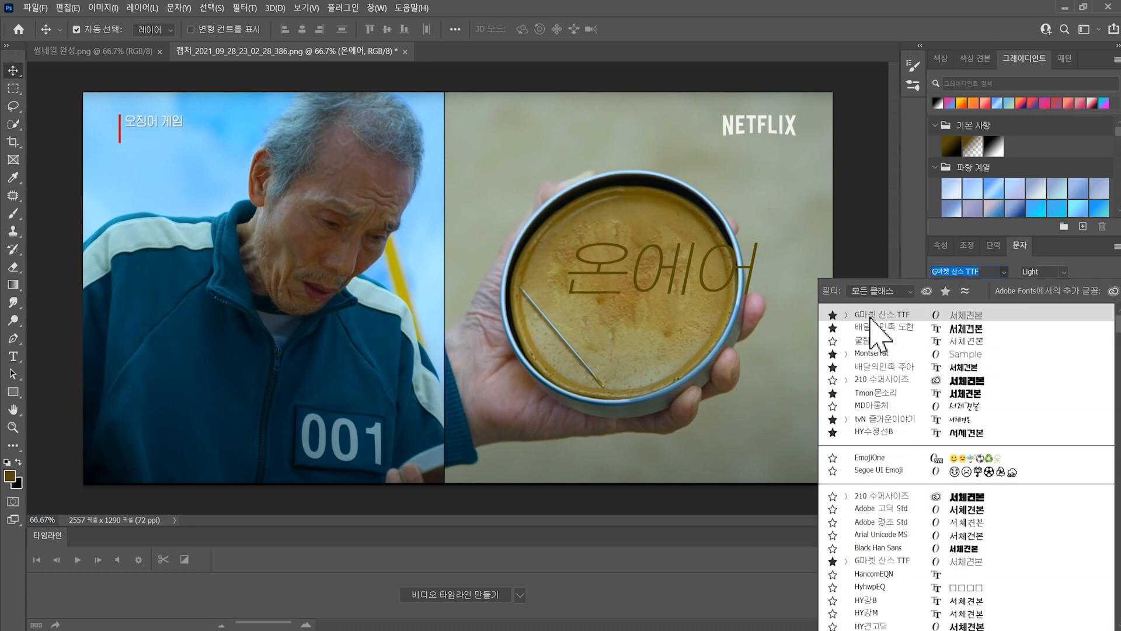
pyautogui.click(870, 318)
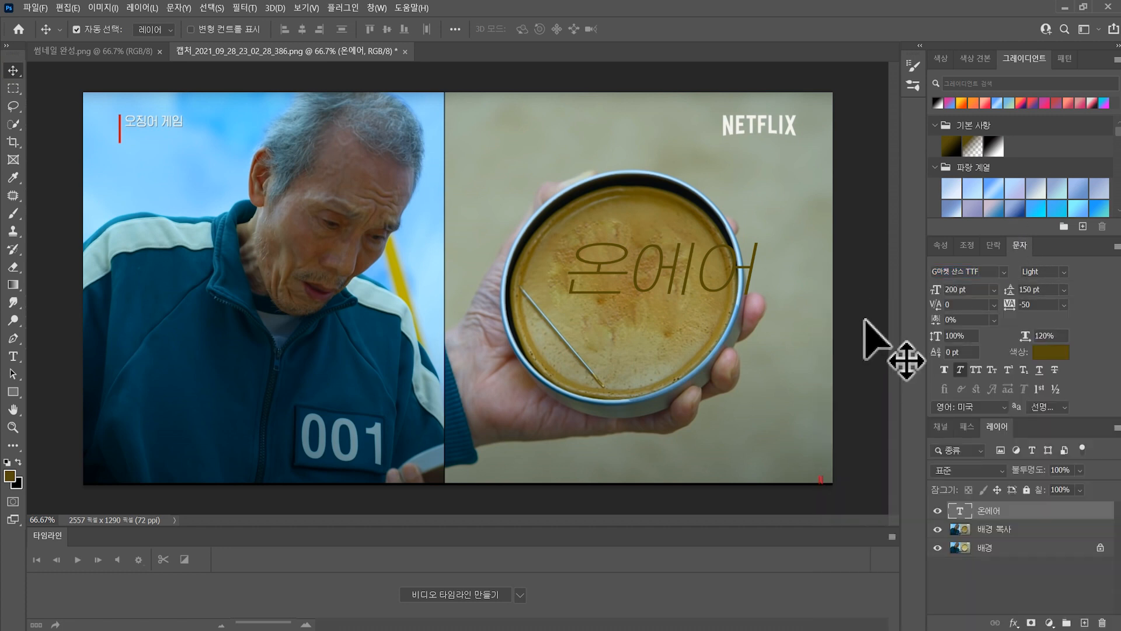
pyautogui.click(1063, 271)
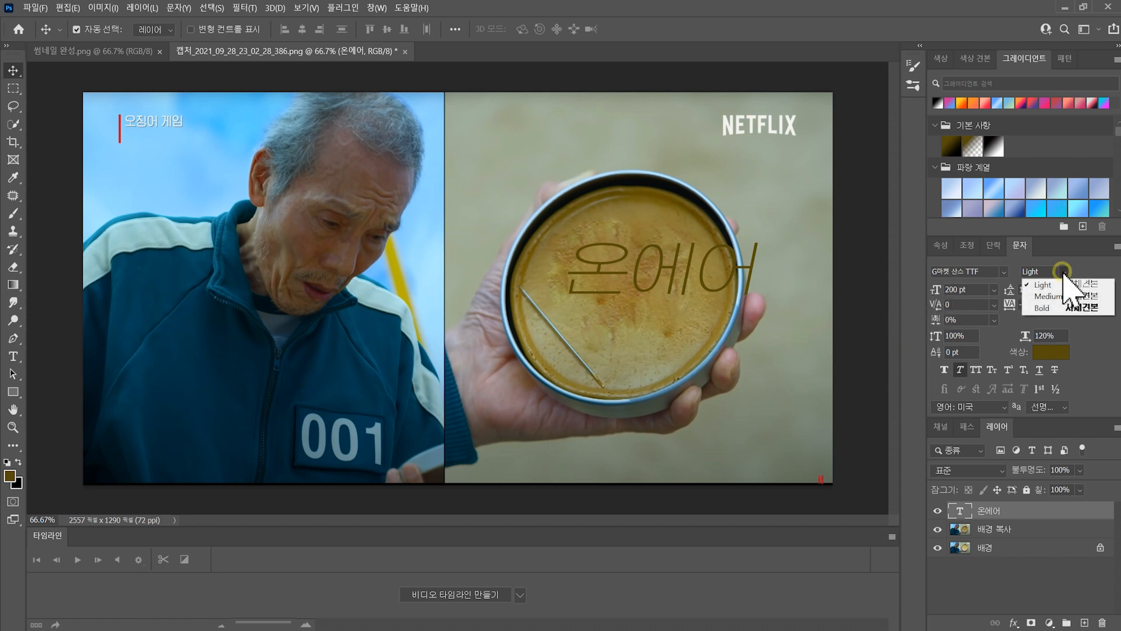
pyautogui.click(1051, 320)
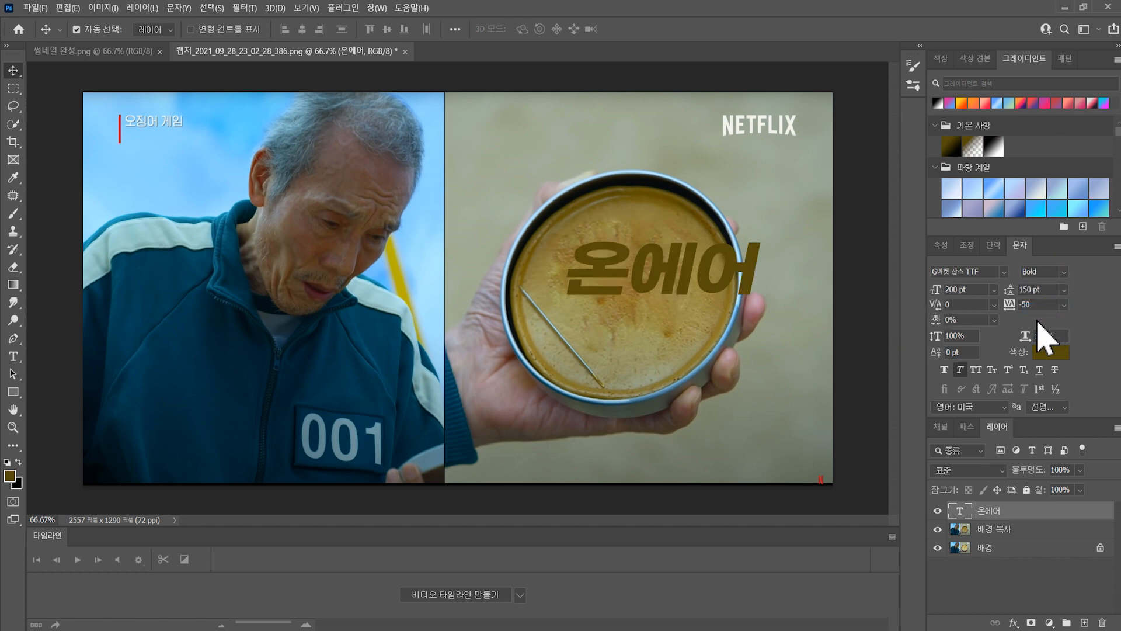
# Set the "온에어" text size to 190 pt and centre the text within the candy tin.
pyautogui.moveTo(649, 289); pyautogui.dragTo(613, 298)
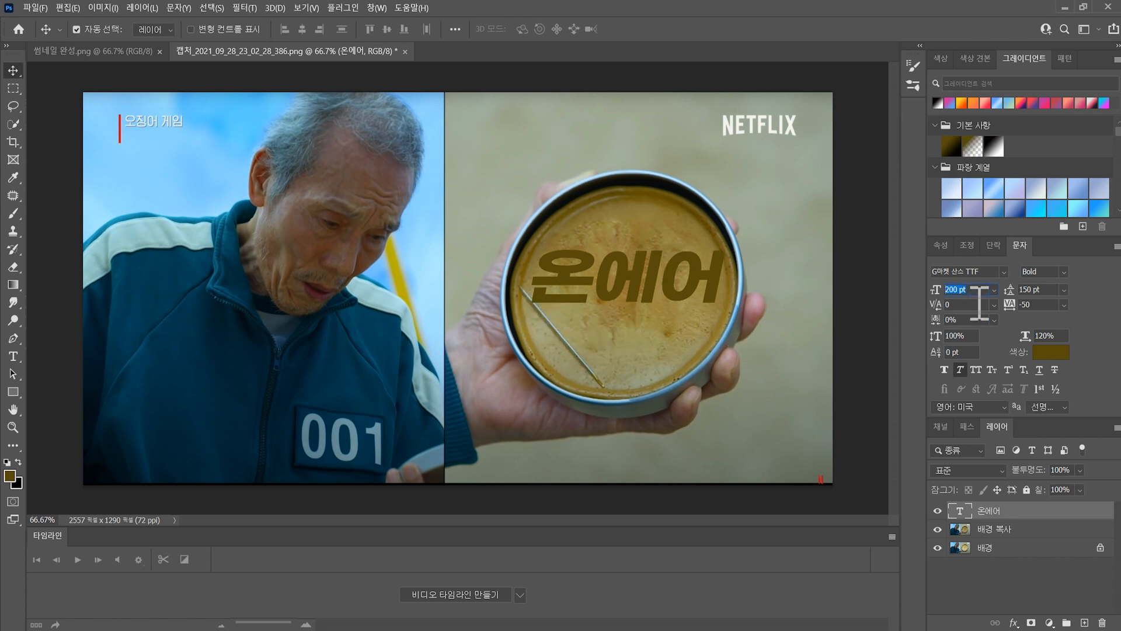
pyautogui.press('Return')
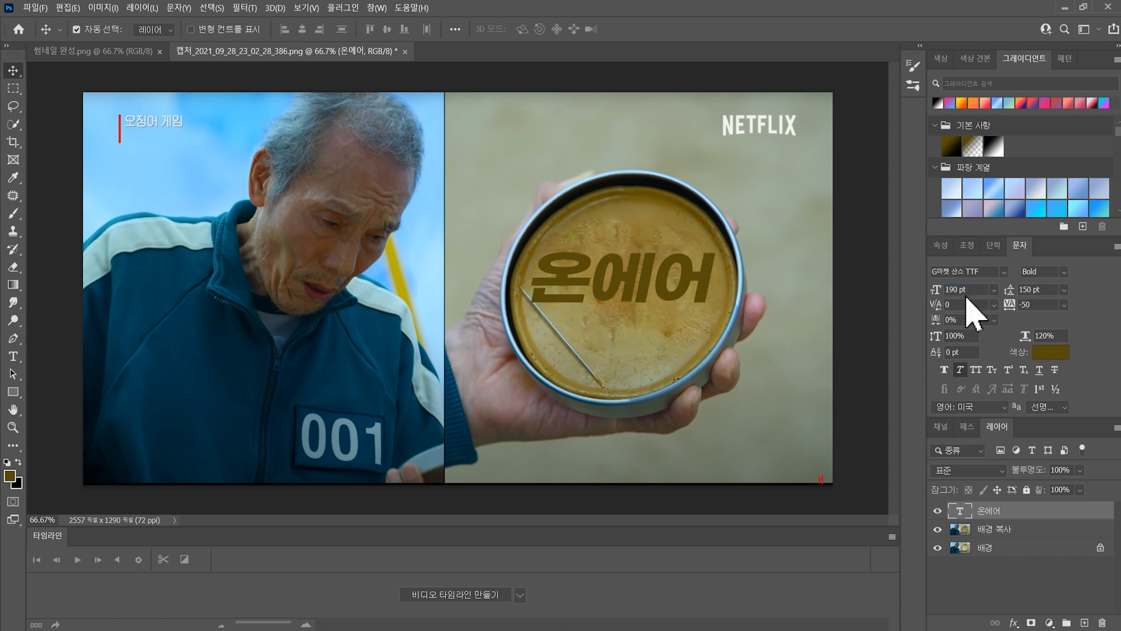
pyautogui.moveTo(595, 278); pyautogui.dragTo(599, 278)
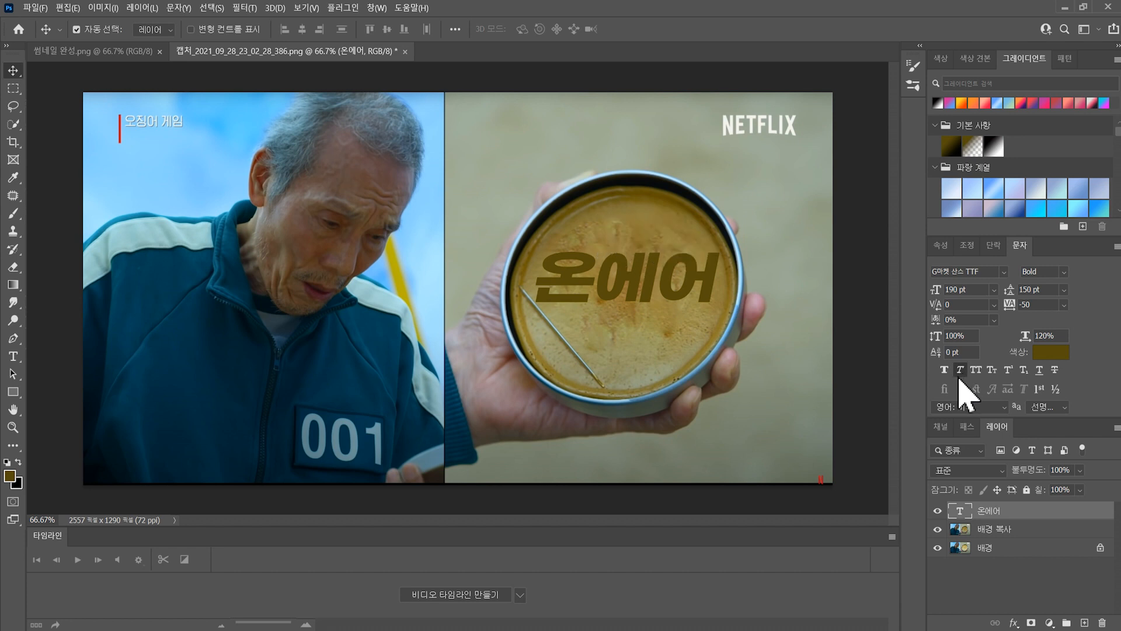
# Warp the "온에어" text with the Arch (아치) style, horizontal orientation and a bend of -1%.
pyautogui.click(15, 358)
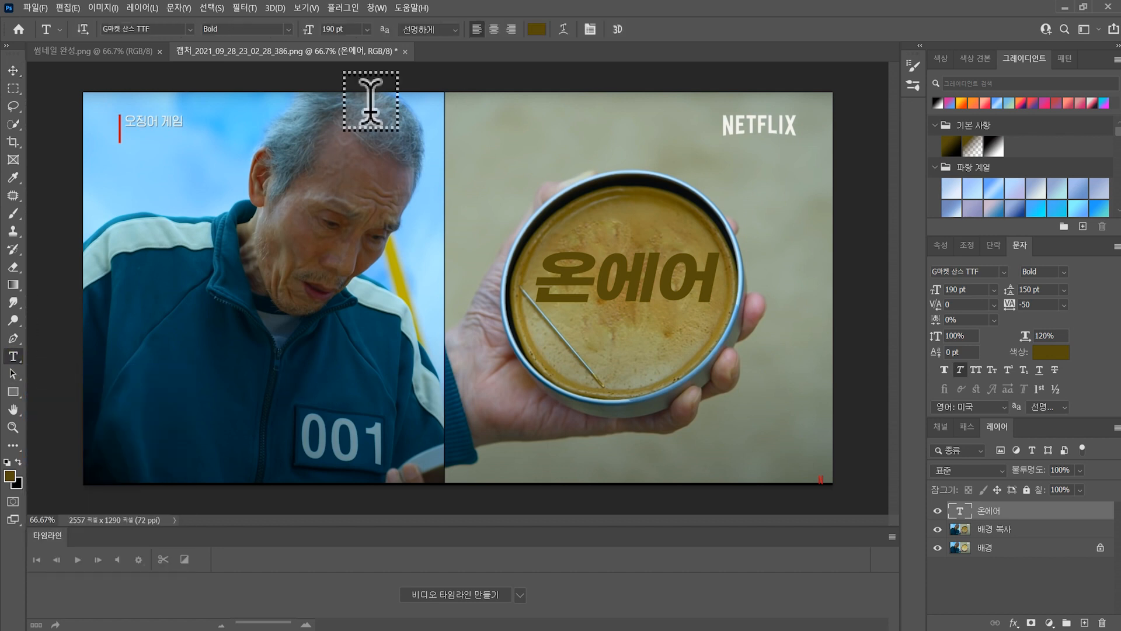
pyautogui.click(563, 29)
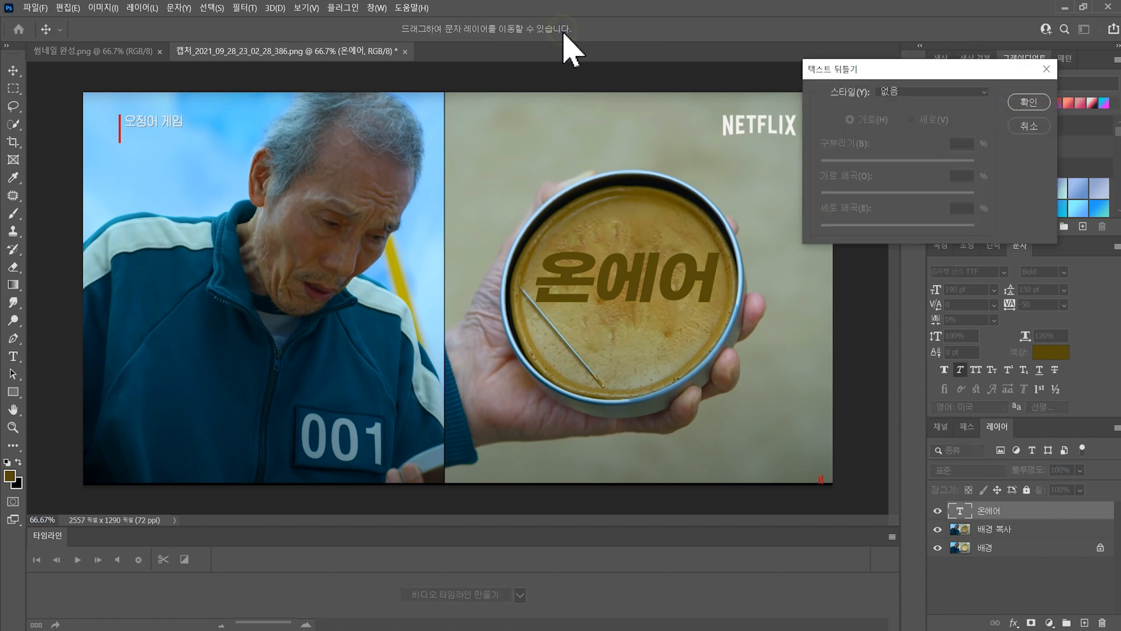
pyautogui.click(930, 94)
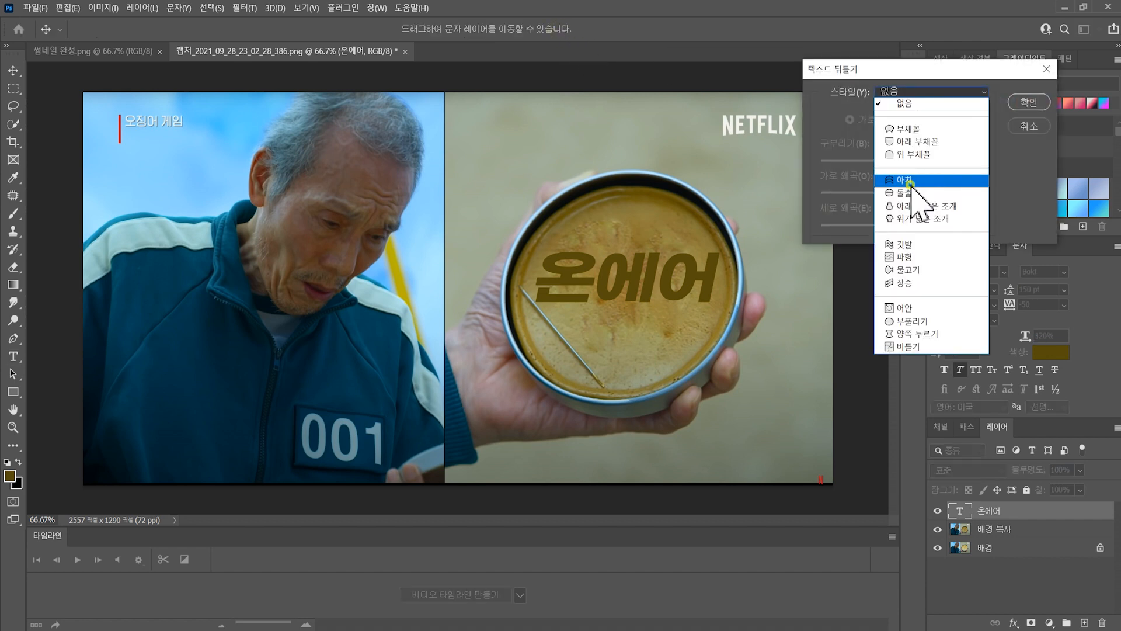
pyautogui.click(908, 181)
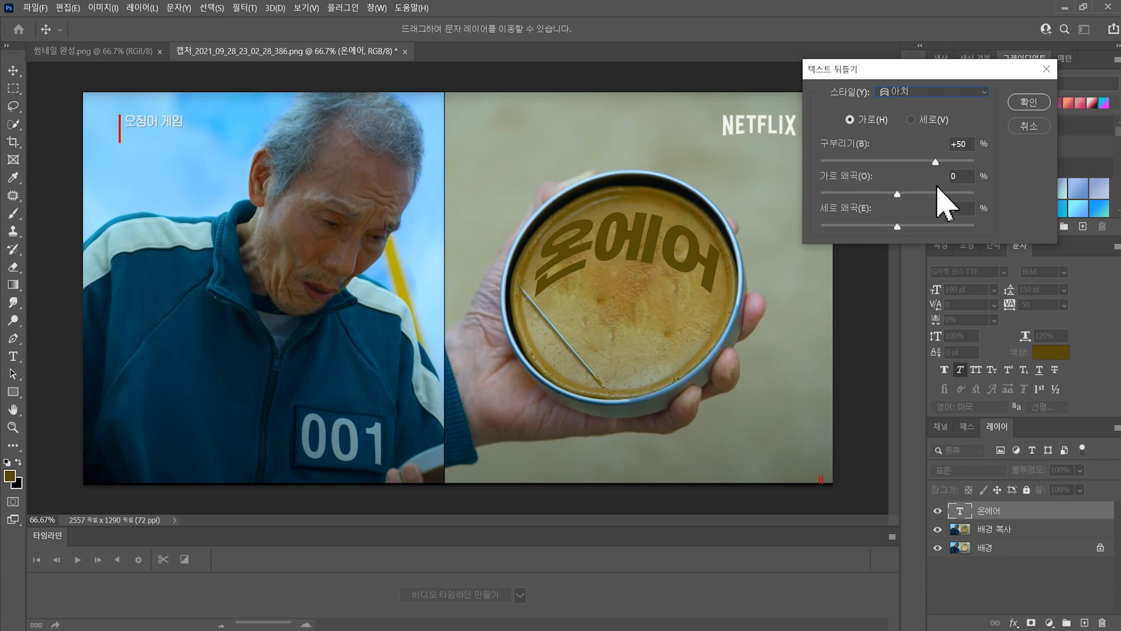
pyautogui.moveTo(918, 163); pyautogui.dragTo(896, 164)
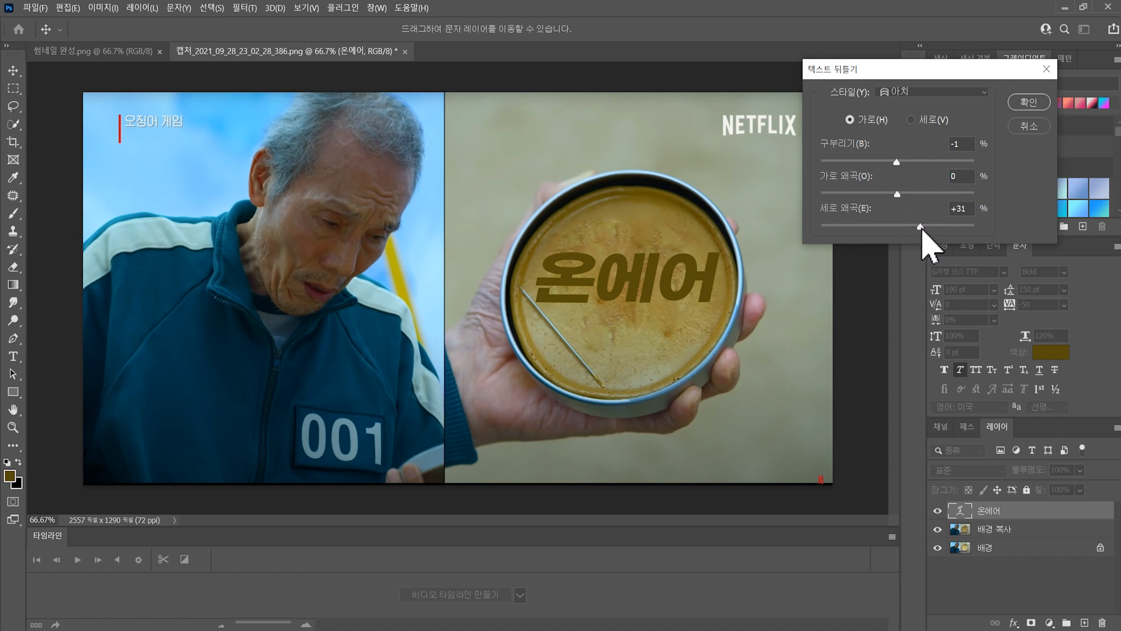
# Try different vertical distortions on the warped text, then set the vertical distortion to 7% and apply the warp.
pyautogui.moveTo(921, 228); pyautogui.dragTo(930, 227)
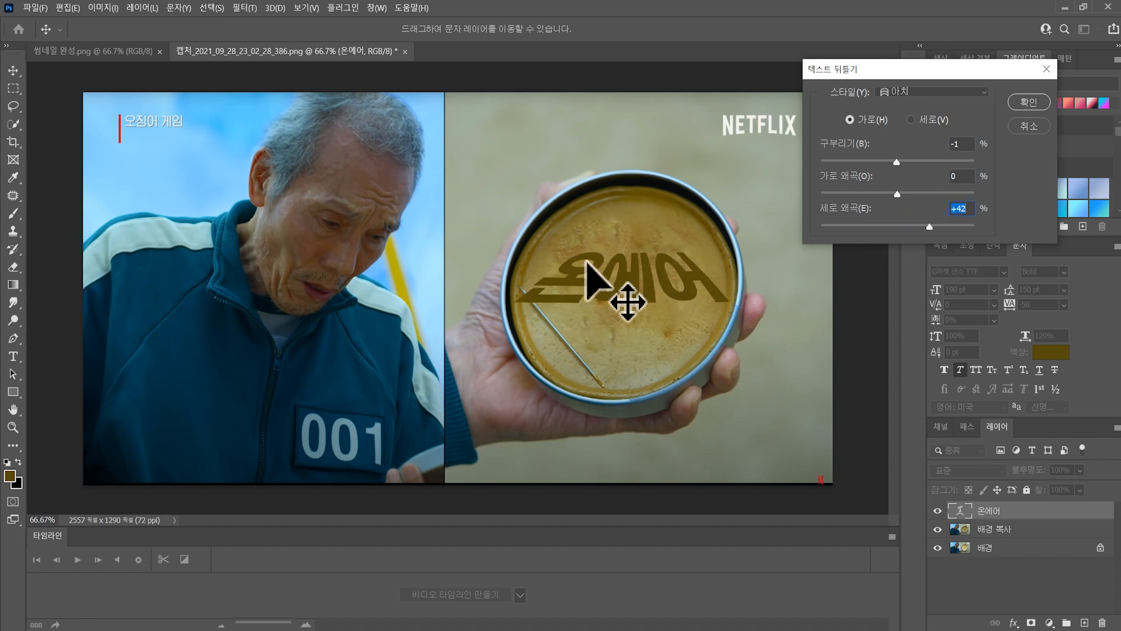
pyautogui.moveTo(892, 225); pyautogui.dragTo(862, 227)
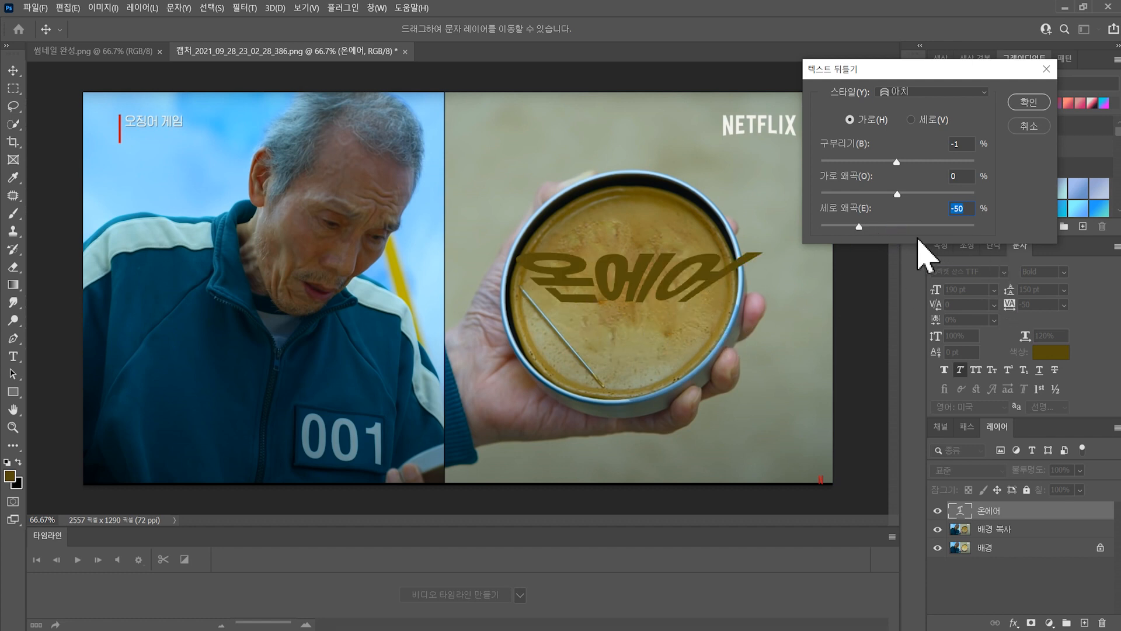
pyautogui.click(898, 226)
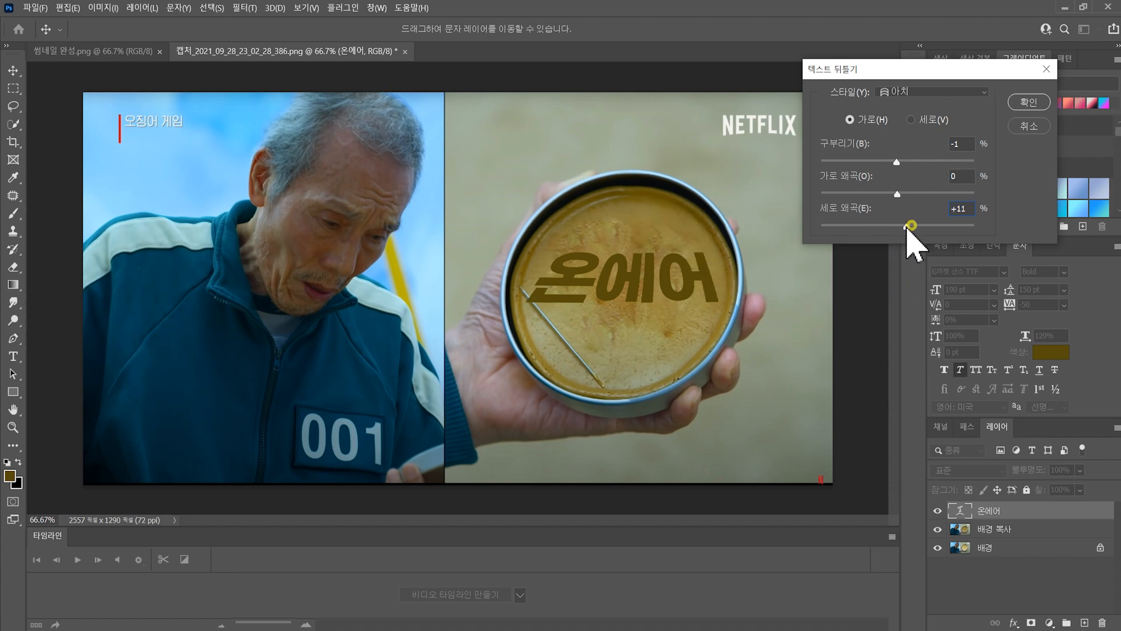
pyautogui.moveTo(908, 227); pyautogui.dragTo(905, 228)
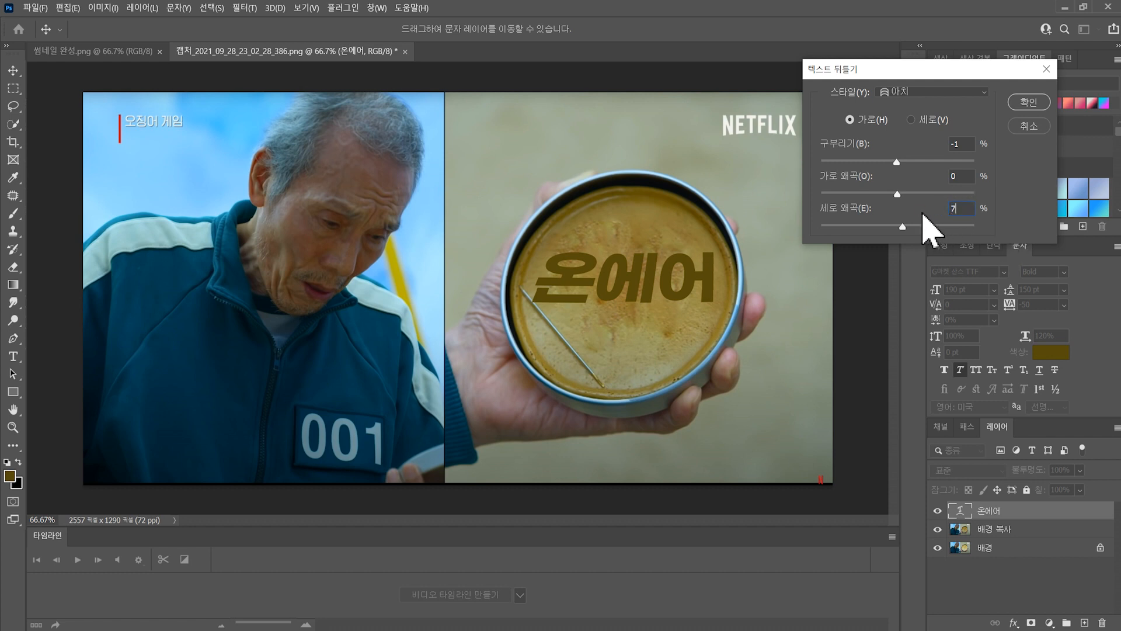
pyautogui.press('Return')
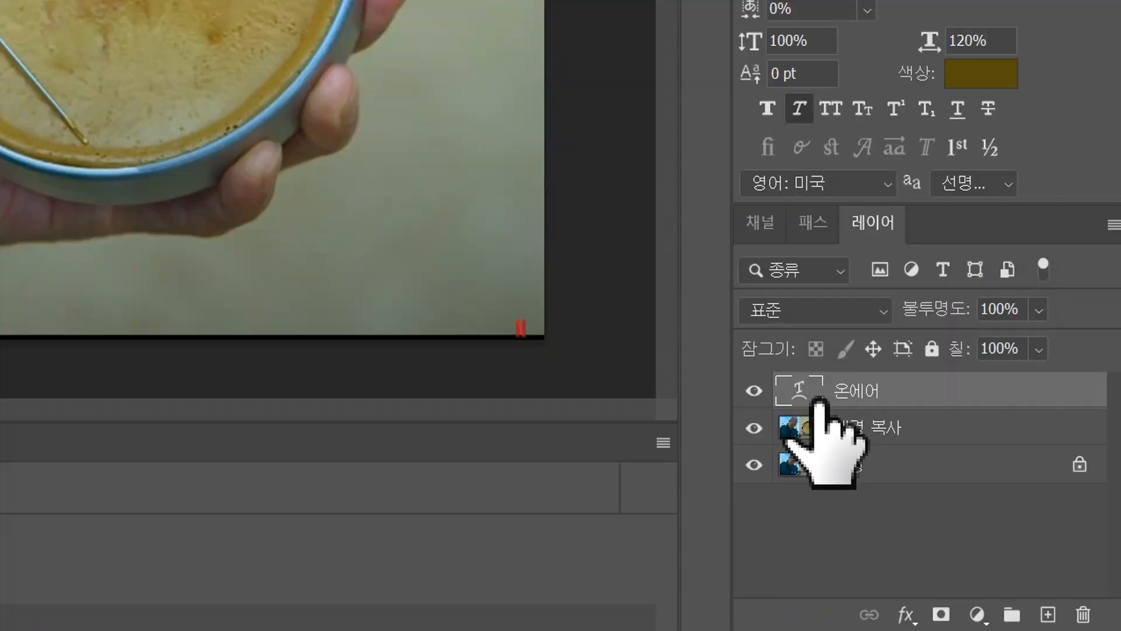
# Load the "온에어" text layer's outline as a selection and hide the text layer.
pyautogui.moveTo(964, 512); pyautogui.dragTo(965, 513)
pyautogui.moveTo(809, 396)
pyautogui.mouseDown()
pyautogui.moveTo(813, 374)
pyautogui.moveTo(833, 400)
pyautogui.moveTo(796, 401)
pyautogui.moveTo(815, 397)
pyautogui.moveTo(806, 385)
pyautogui.mouseUp()
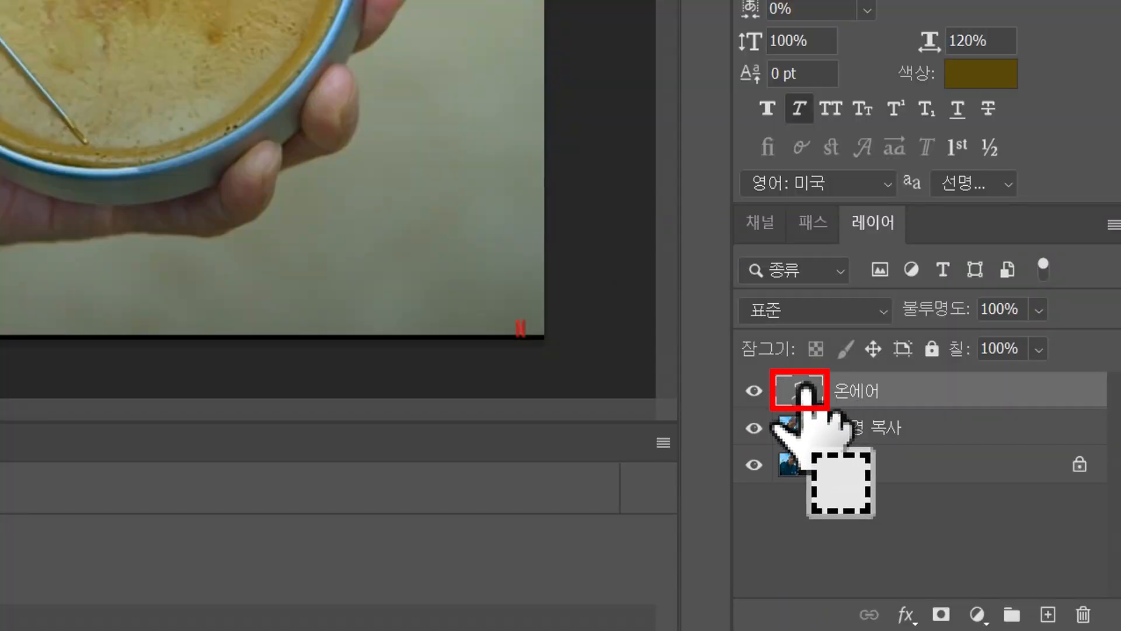
pyautogui.keyDown('ctrl'); pyautogui.click(805, 387); pyautogui.keyUp('ctrl')
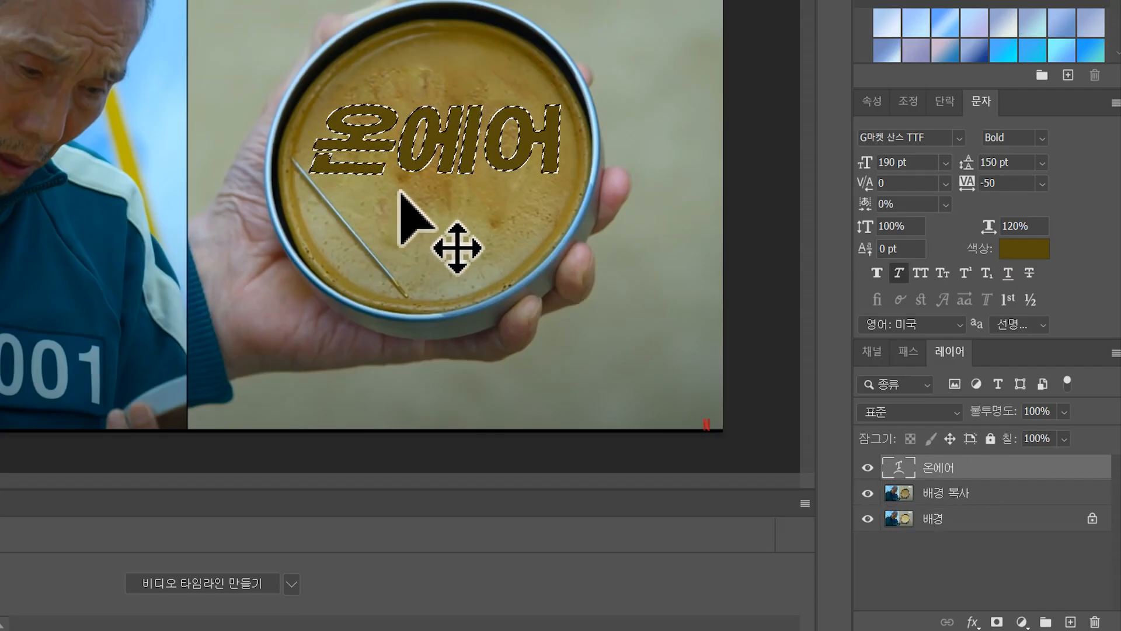
pyautogui.click(868, 468)
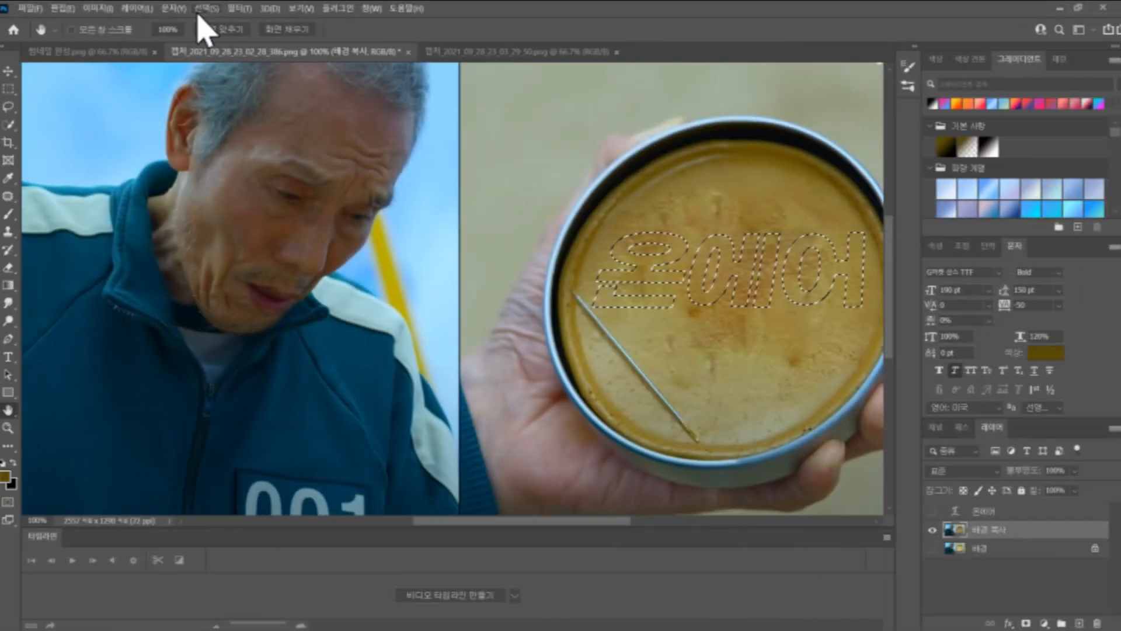
# Convert the lettering selection into a border selection 15 pixels wide.
pyautogui.click(209, 8)
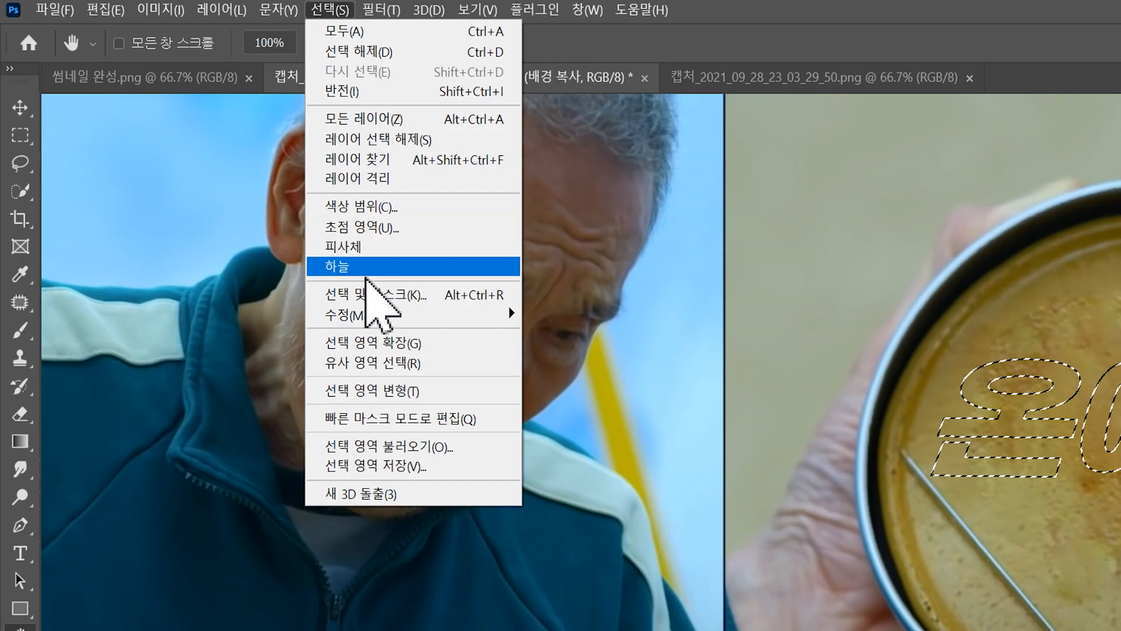
pyautogui.moveTo(238, 204)
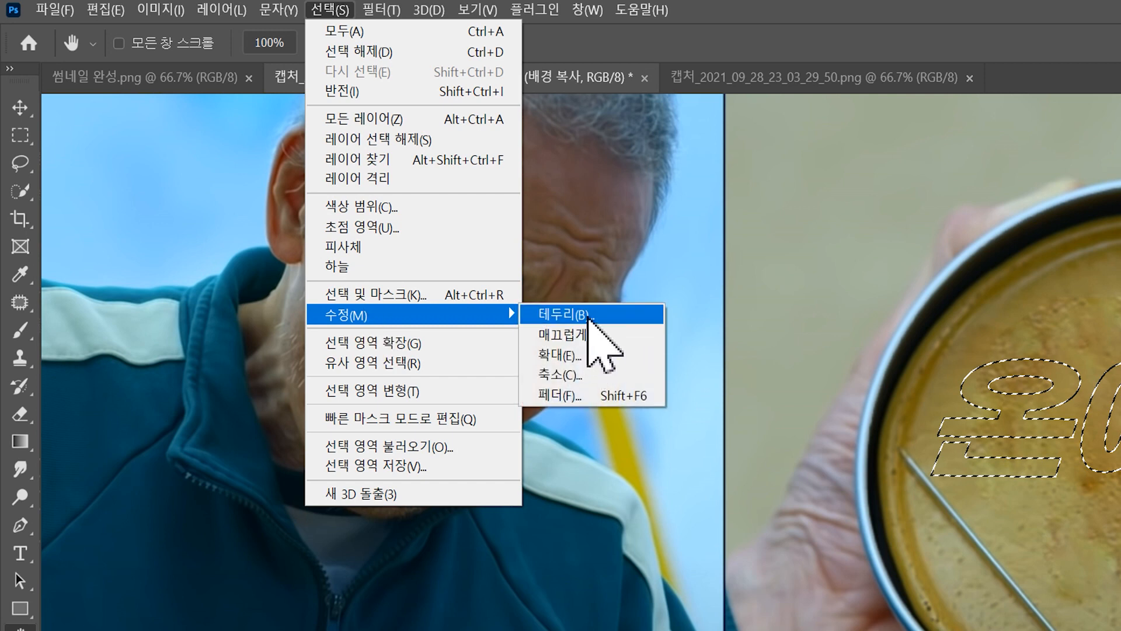
pyautogui.click(589, 317)
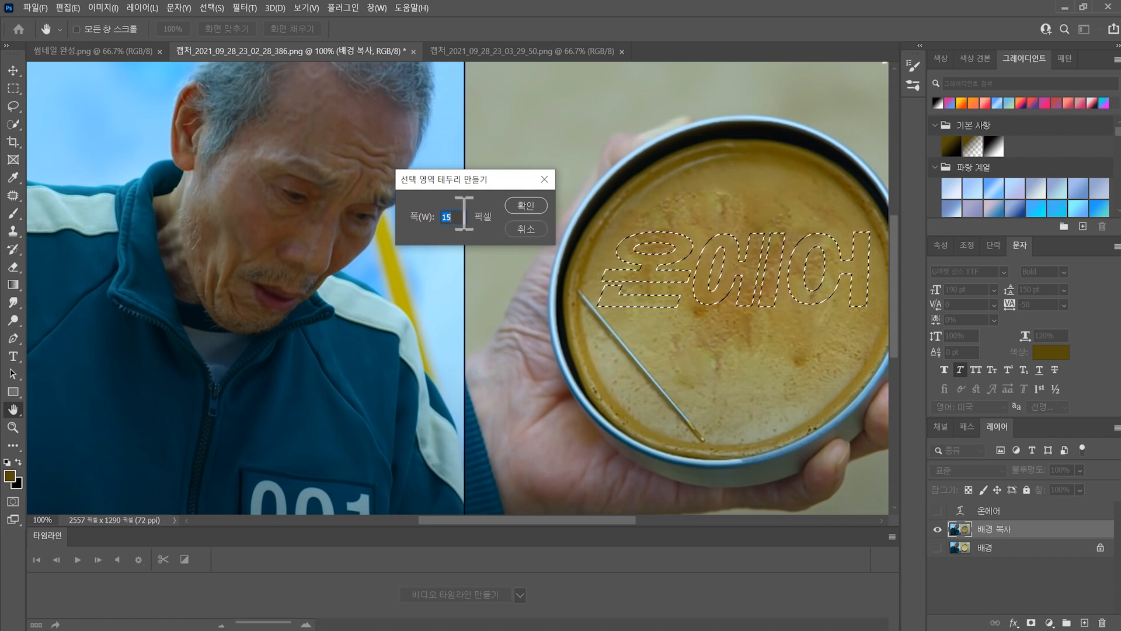
pyautogui.click(526, 206)
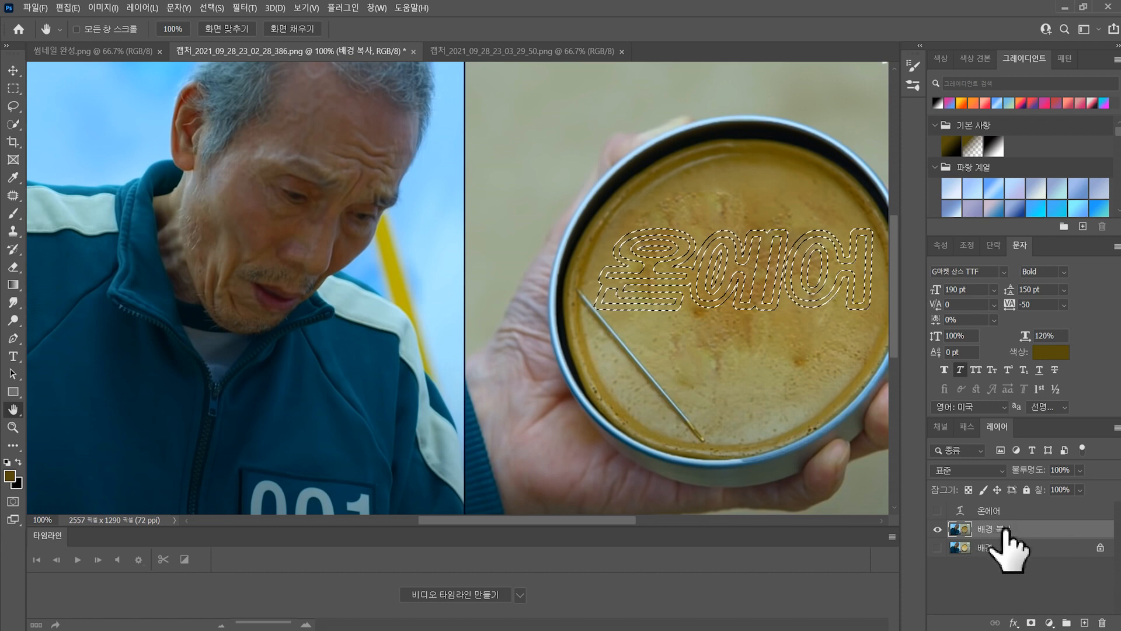
# Copy the bordered lettering from the 배경 복사 layer onto its own layer and display that layer alone.
pyautogui.click(1086, 621)
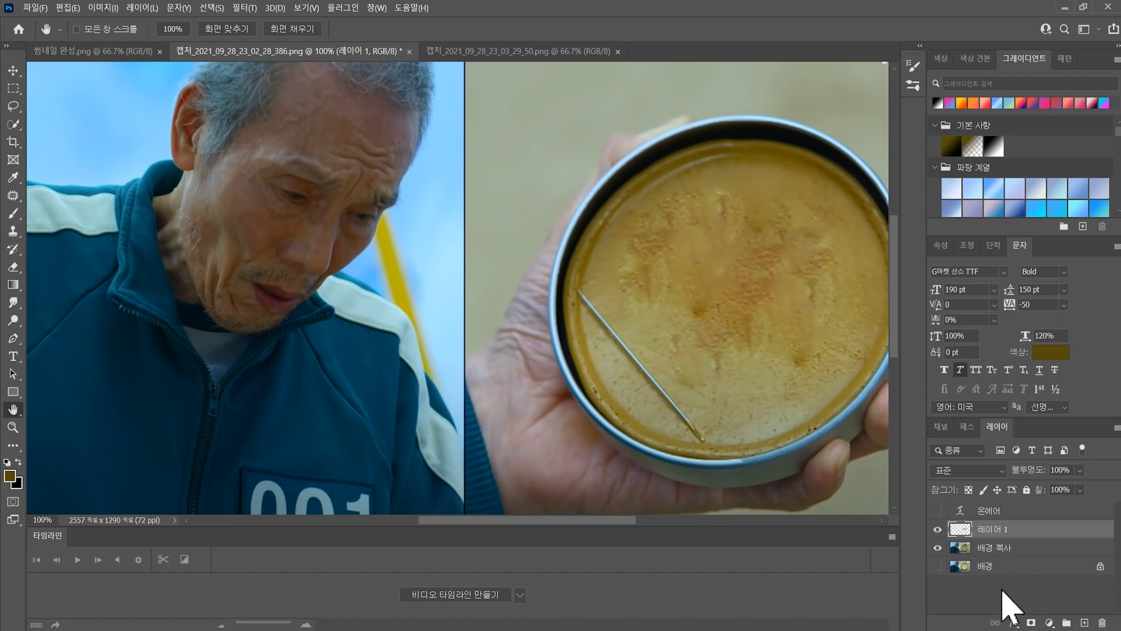
pyautogui.click(937, 548)
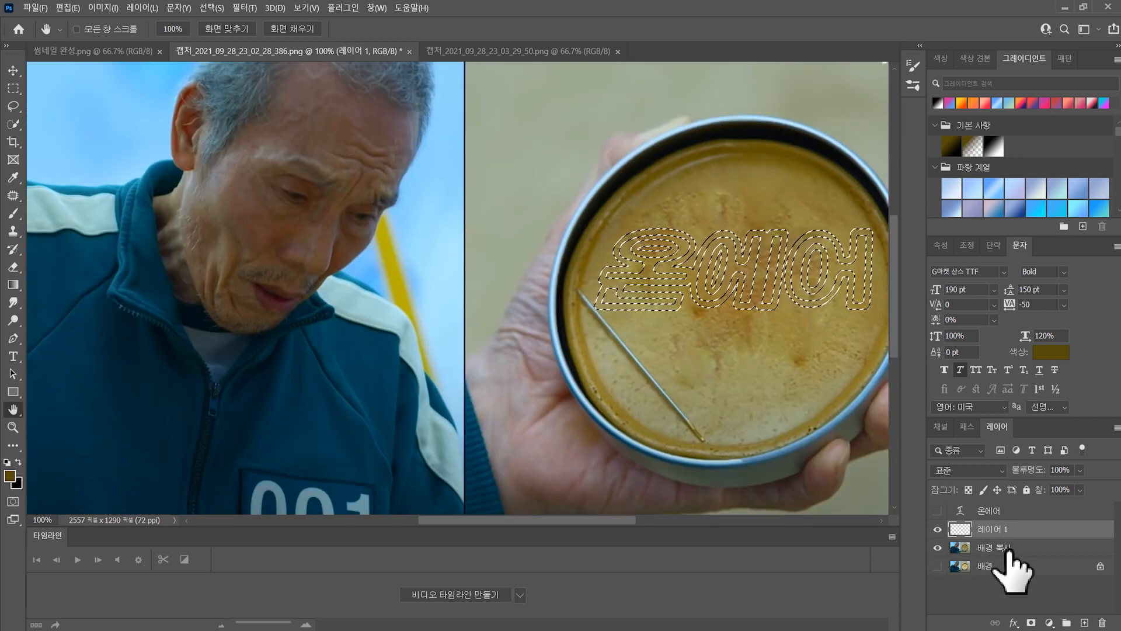
pyautogui.click(1005, 548)
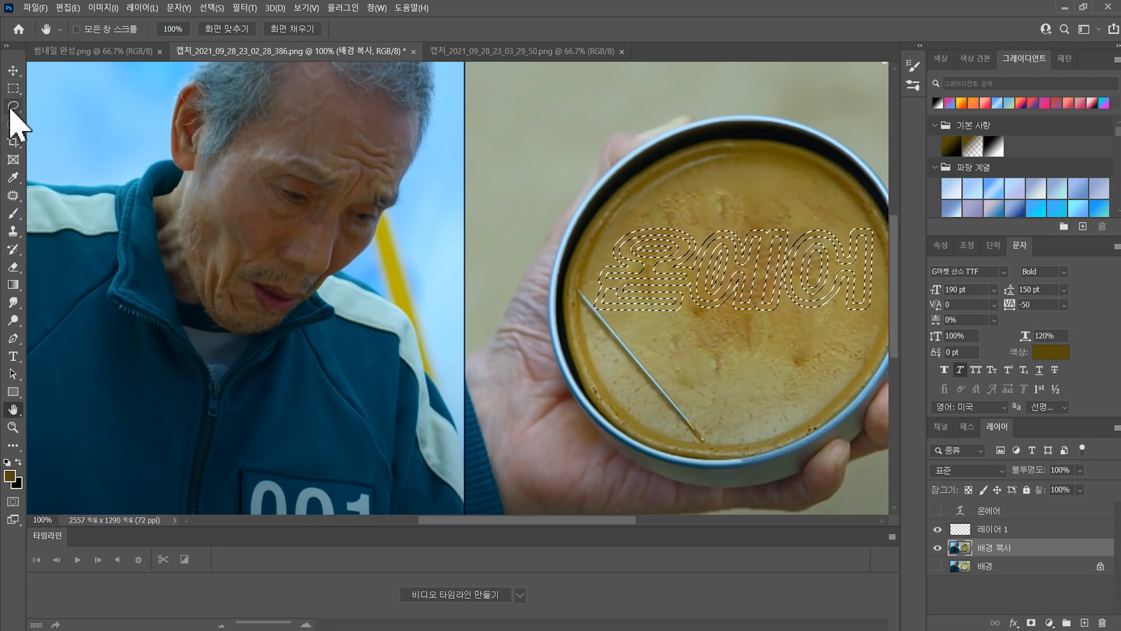
pyautogui.click(13, 89)
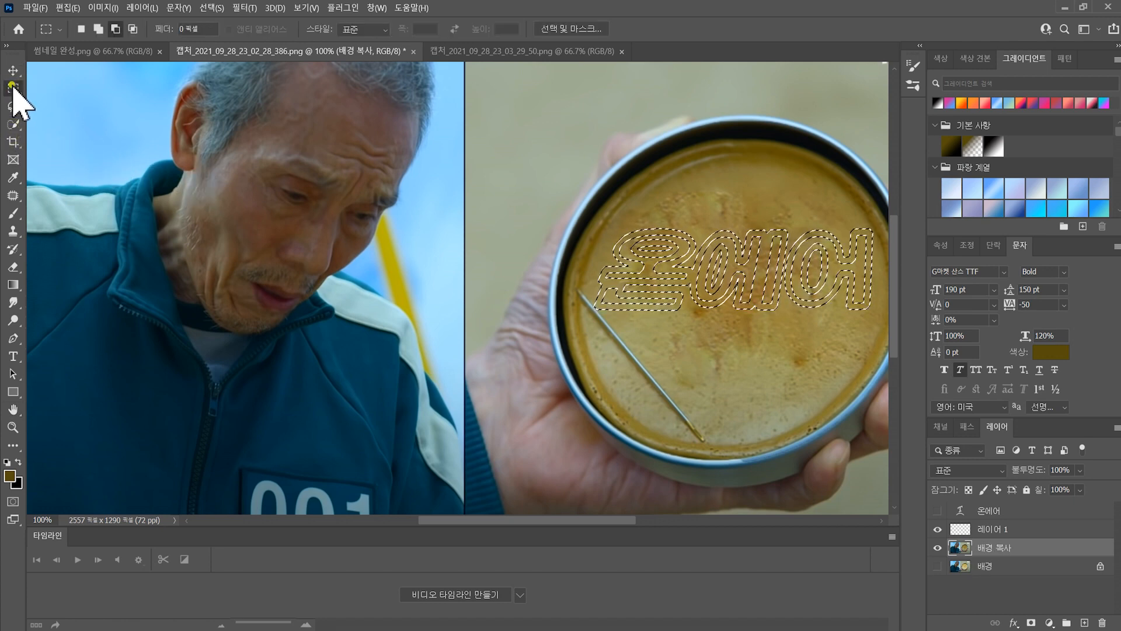
pyautogui.rightClick(699, 284)
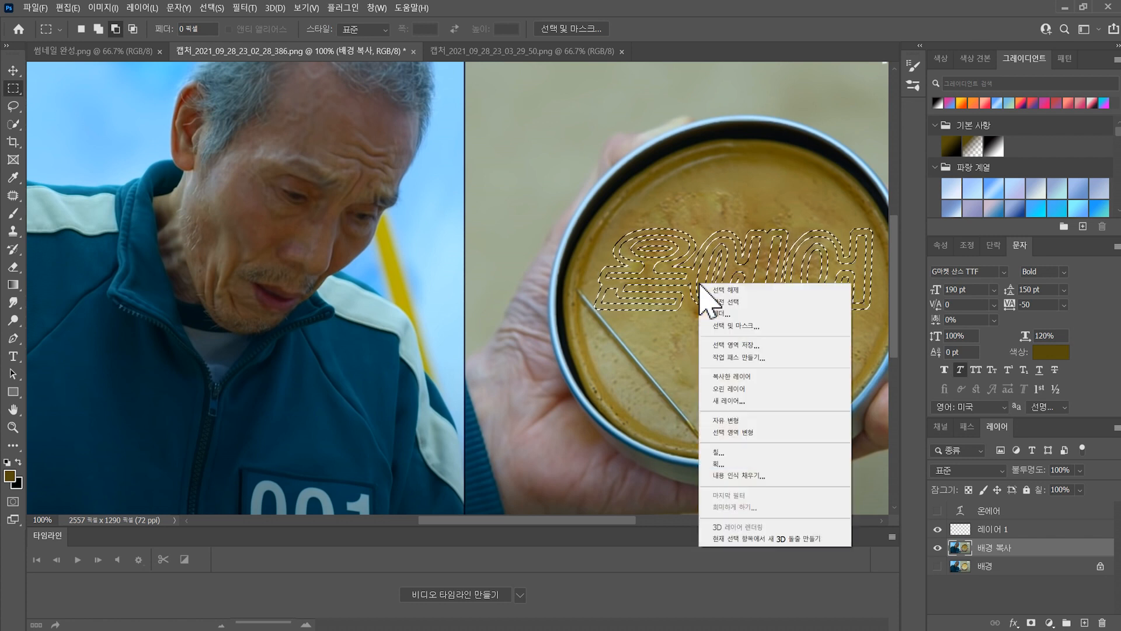
pyautogui.click(735, 377)
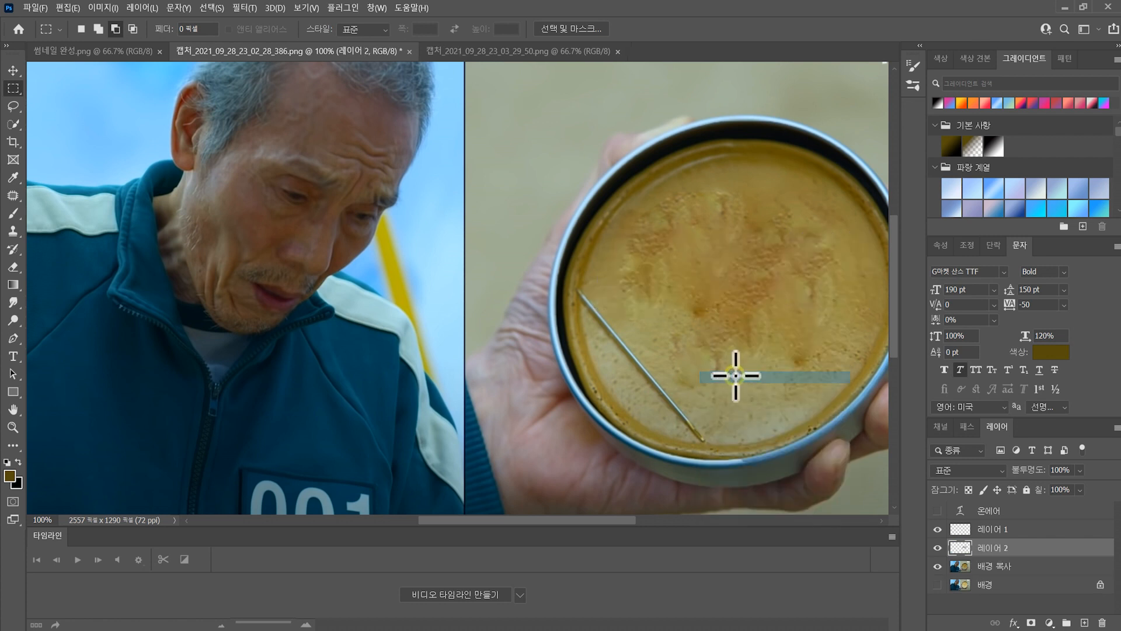
pyautogui.click(937, 566)
pyautogui.click(937, 528)
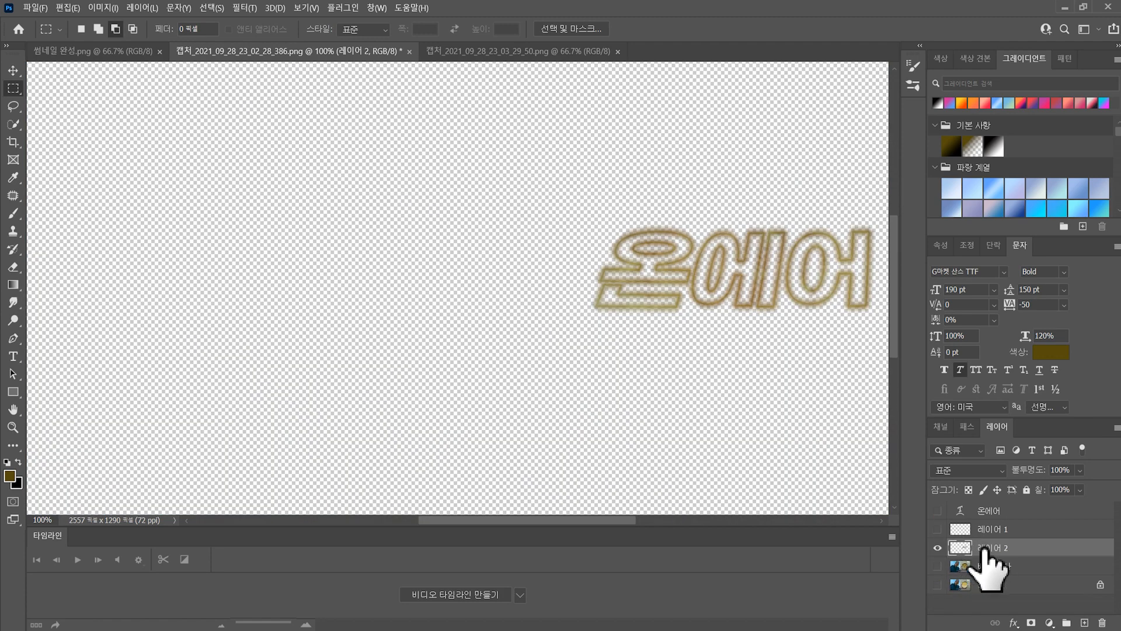
# Delete the empty layer 레이어 1 and show the 배경 복사 layer again.
pyautogui.click(968, 528)
pyautogui.click(1102, 623)
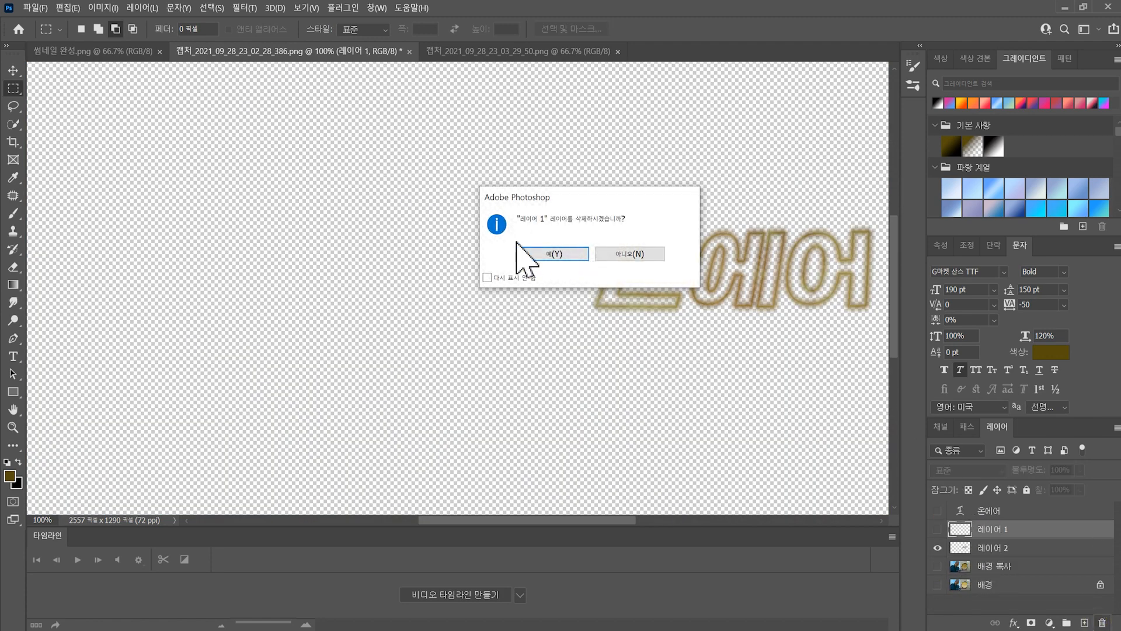
pyautogui.click(530, 253)
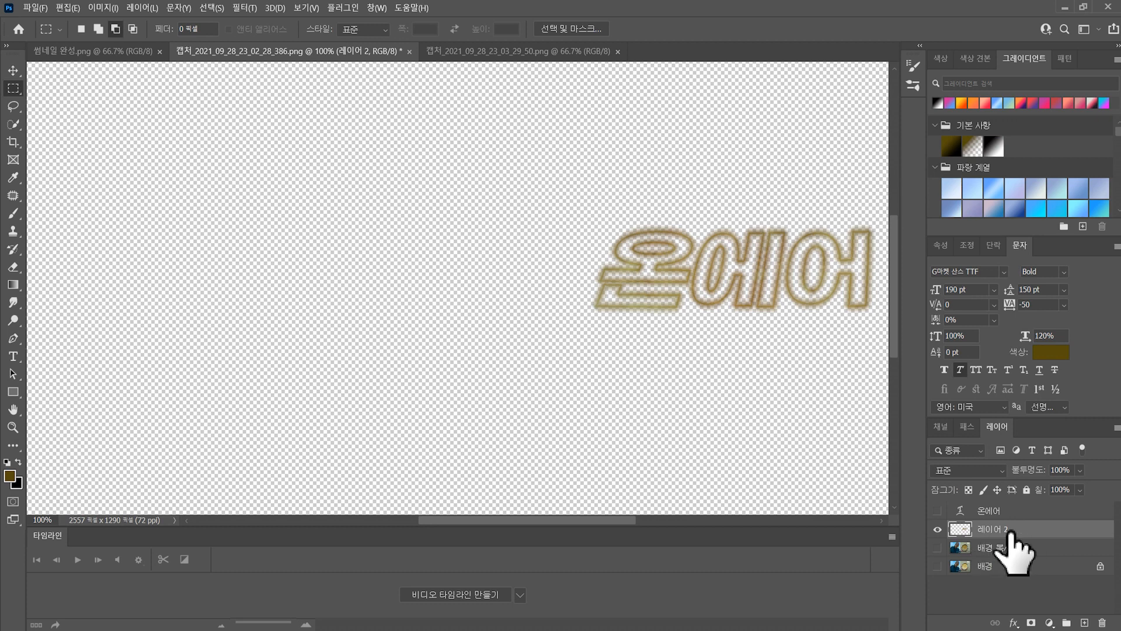
pyautogui.click(937, 547)
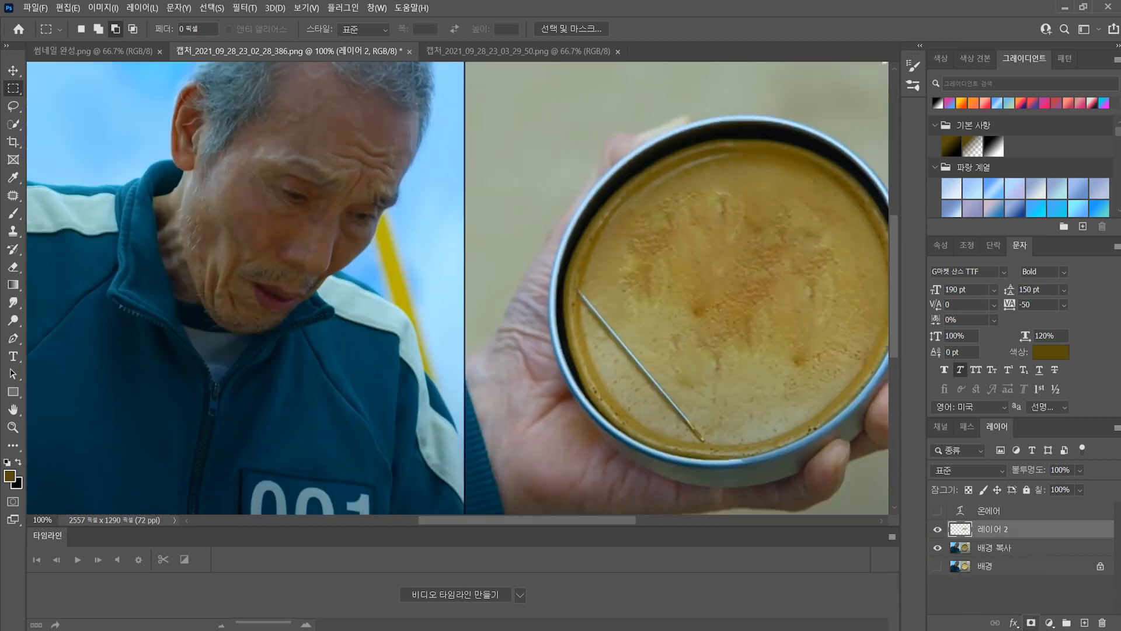
# Add a Bevel and Emboss effect to the copied lettering outline in 레이어 2, using the Emboss (엠보스) style.
pyautogui.click(1017, 624)
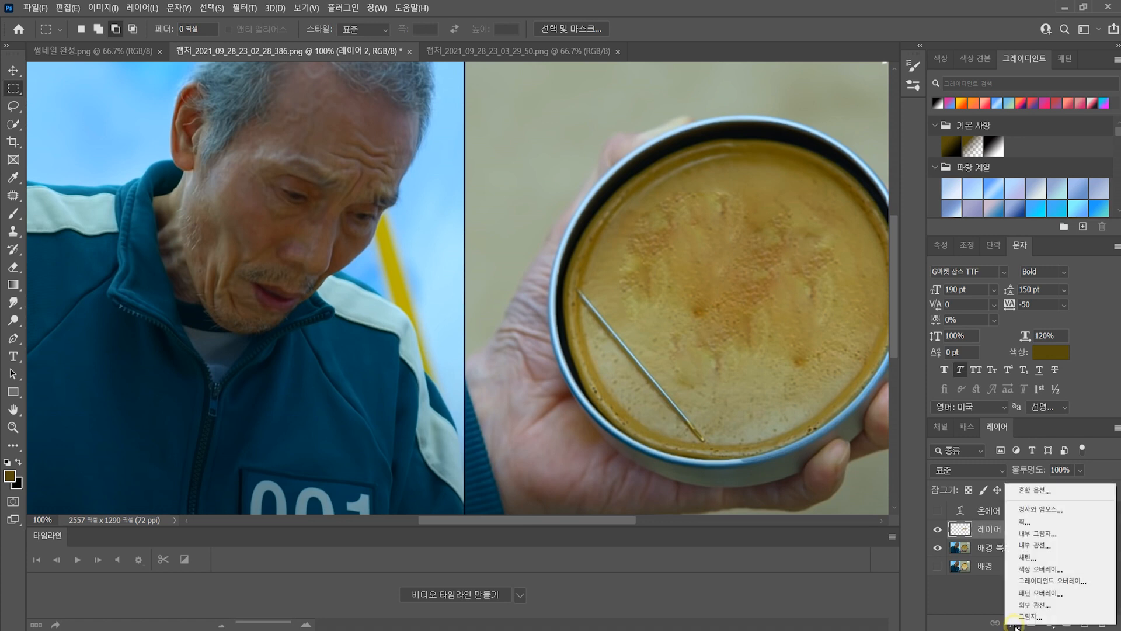
pyautogui.click(1040, 512)
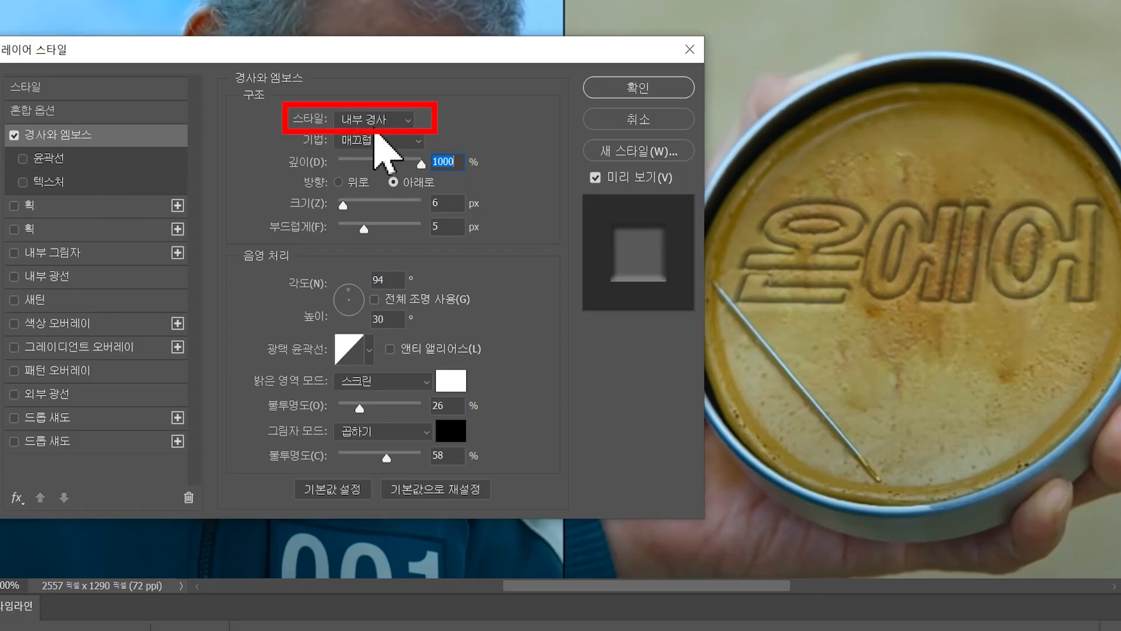
pyautogui.click(392, 120)
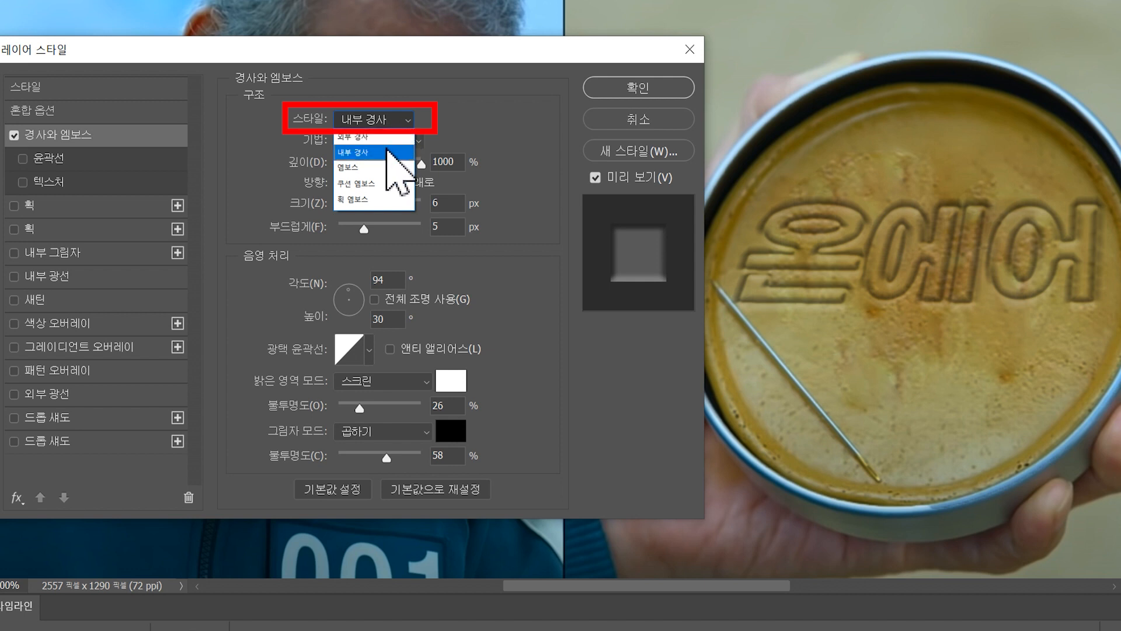
pyautogui.click(380, 167)
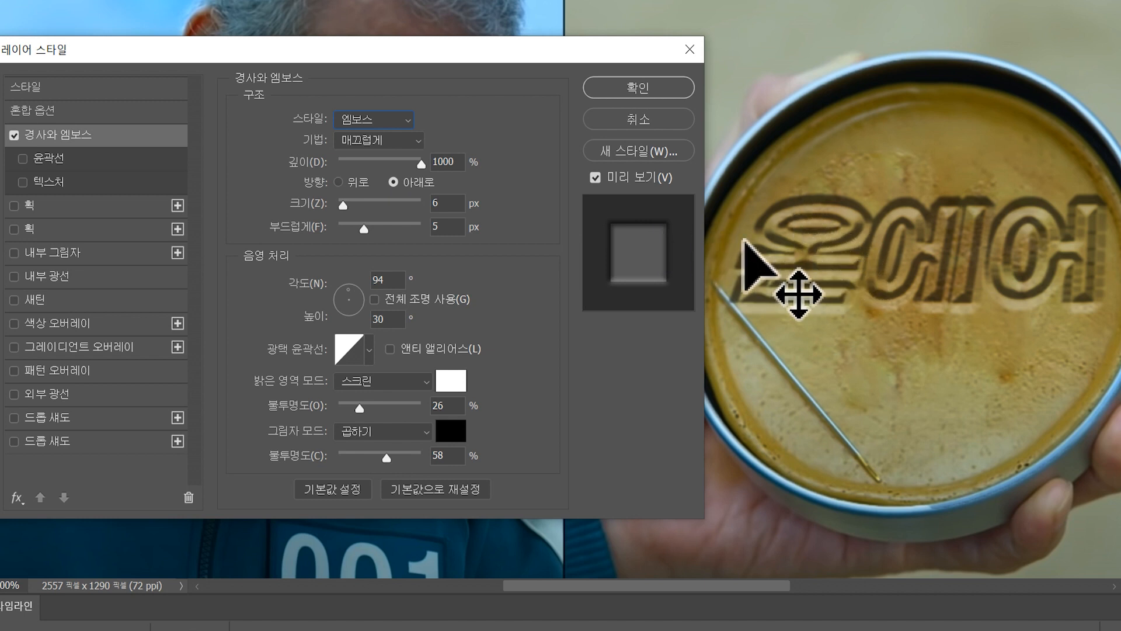
# Set the bevel's depth to 448% and soften to 9 px, and change its style to Inner Bevel (내부 경사).
pyautogui.click(374, 228)
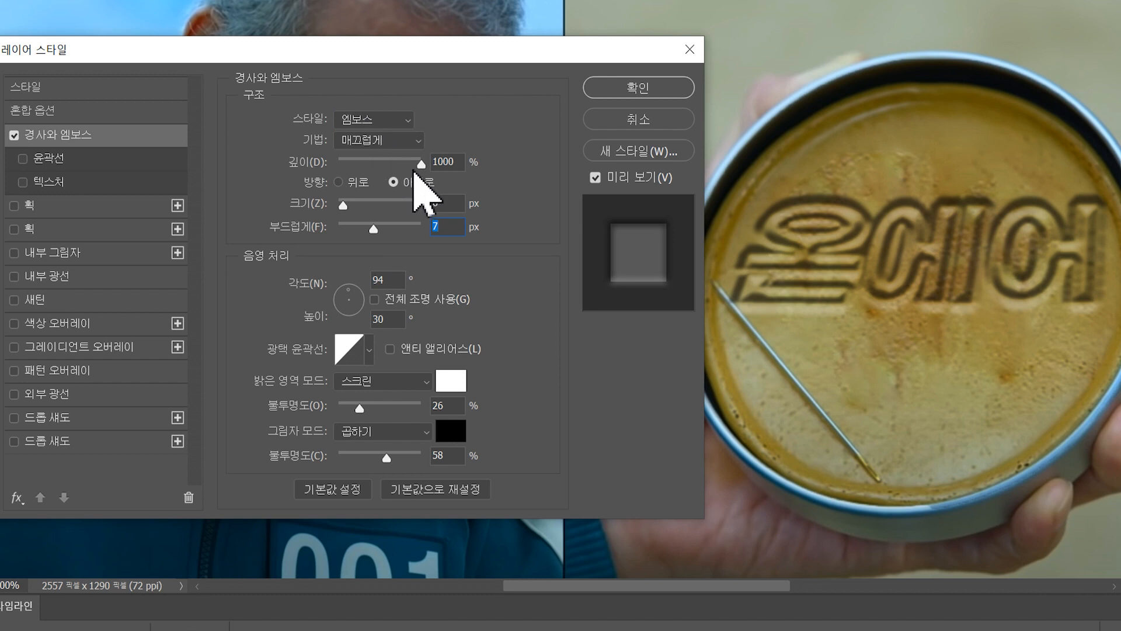
pyautogui.moveTo(413, 170); pyautogui.dragTo(384, 170)
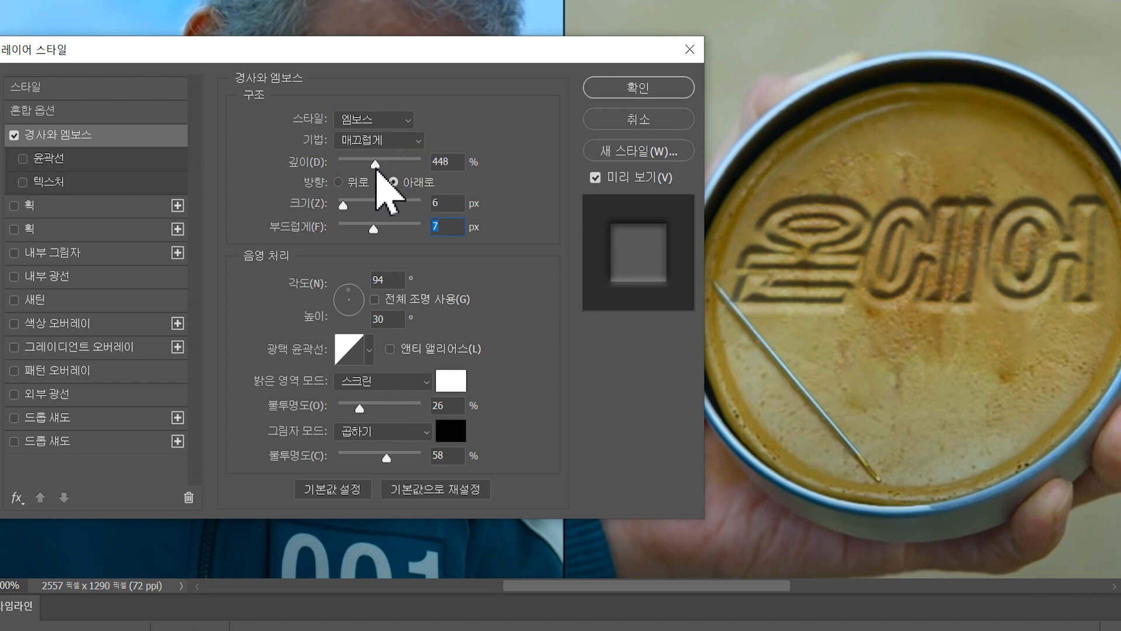
pyautogui.click(382, 226)
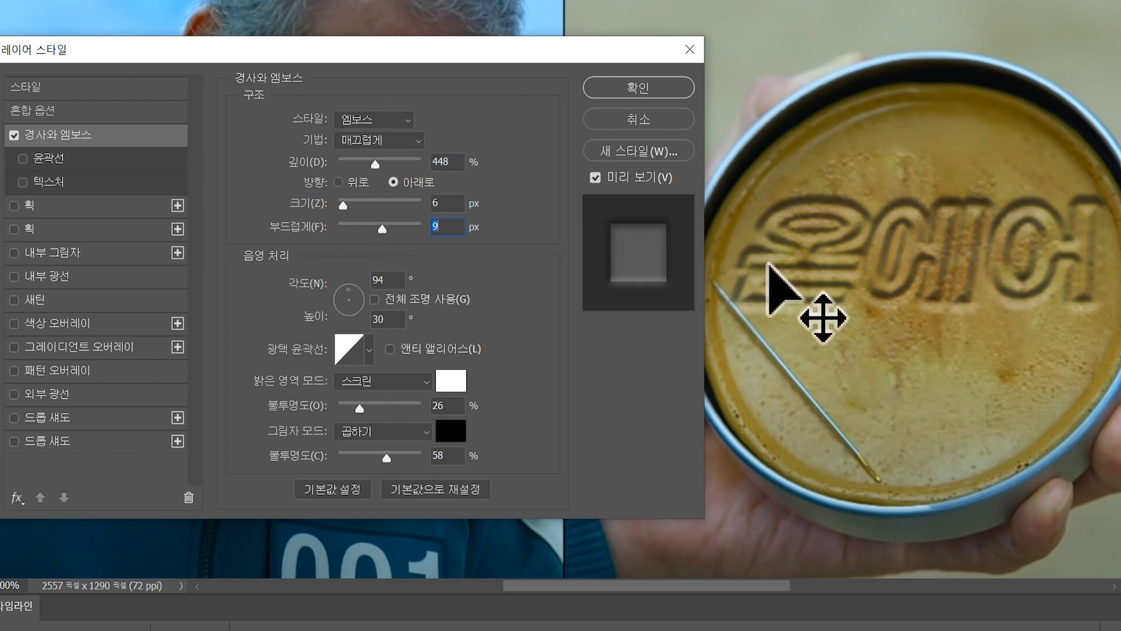
pyautogui.click(388, 120)
pyautogui.click(384, 153)
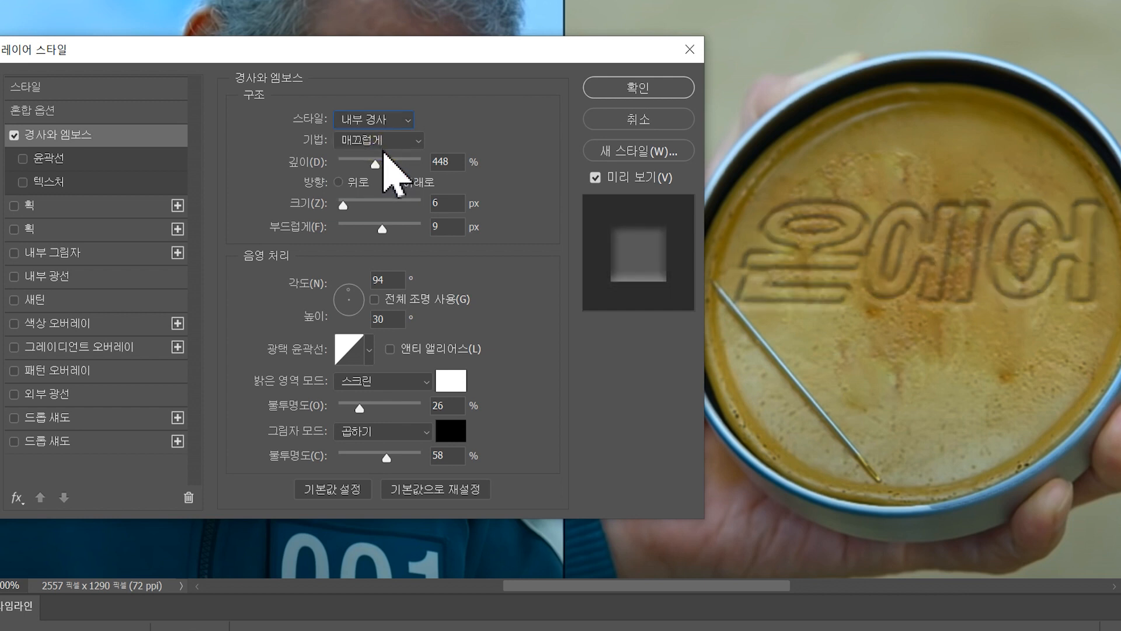
# Set the bevel's depth to 1000%, size to 7 px and soften to 5 px, and enable its Texture (텍스처) option.
pyautogui.moveTo(375, 163); pyautogui.dragTo(435, 161)
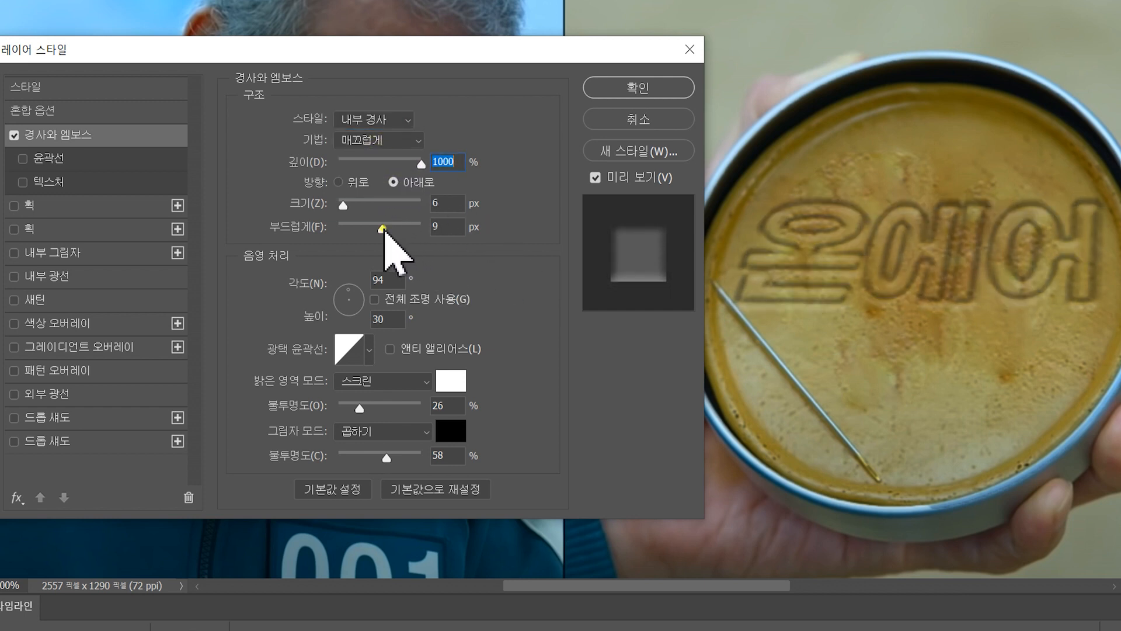
pyautogui.moveTo(383, 228); pyautogui.dragTo(363, 230)
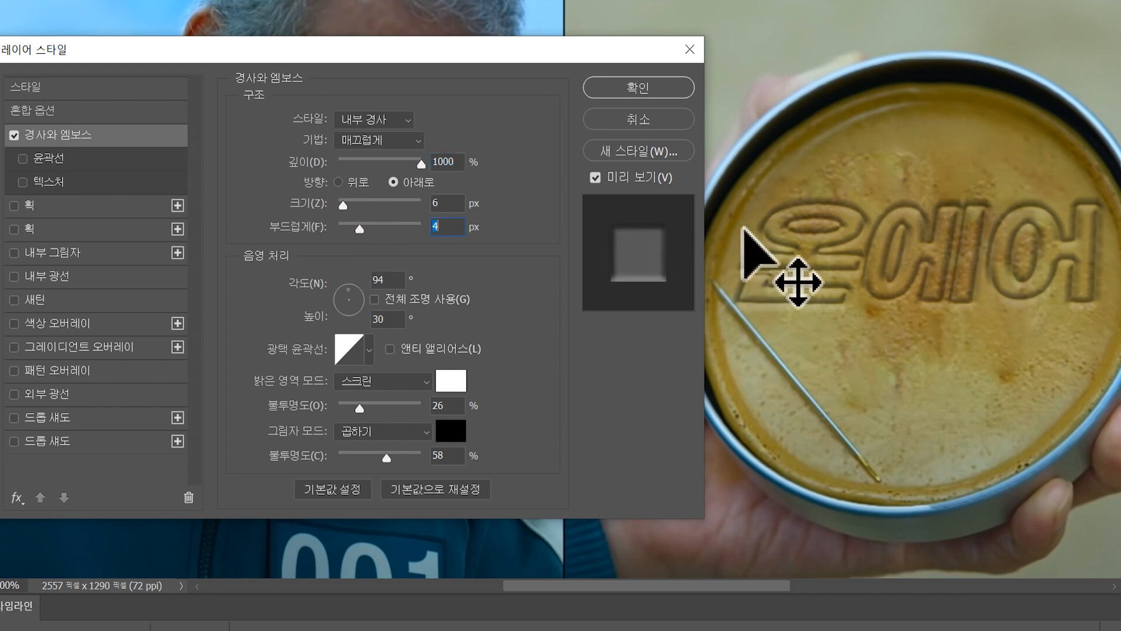
pyautogui.click(361, 229)
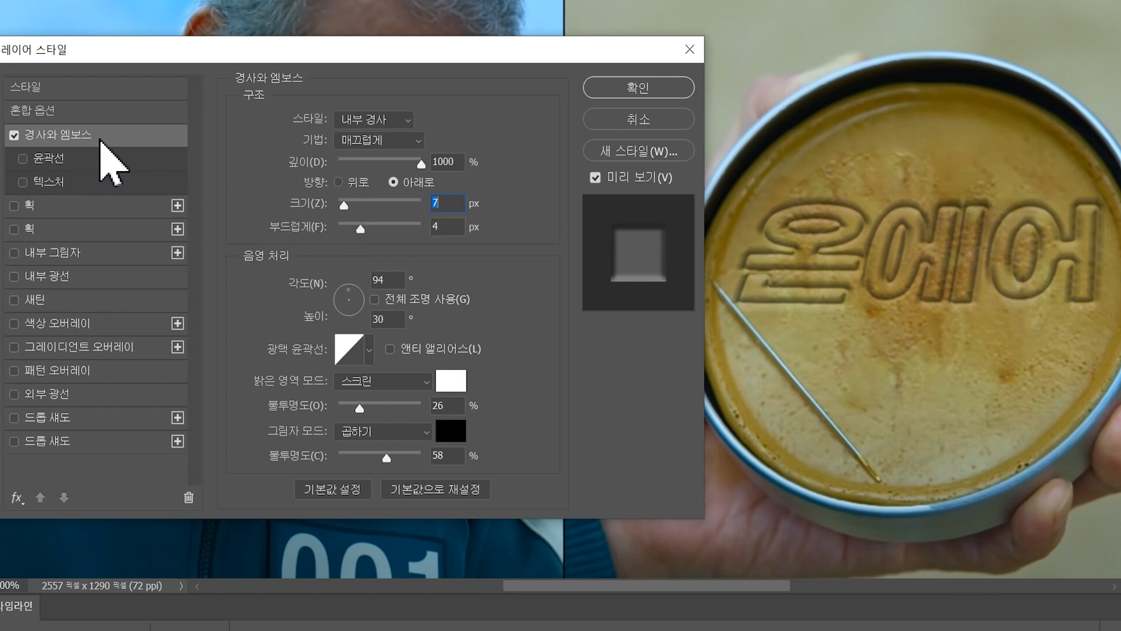
pyautogui.click(22, 182)
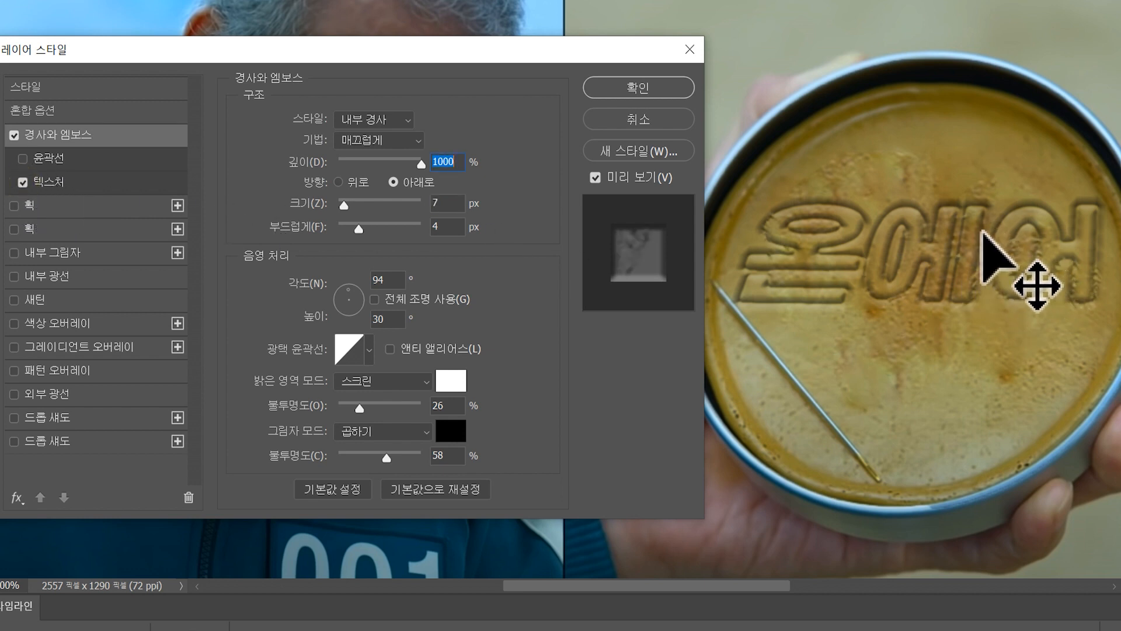
pyautogui.click(362, 228)
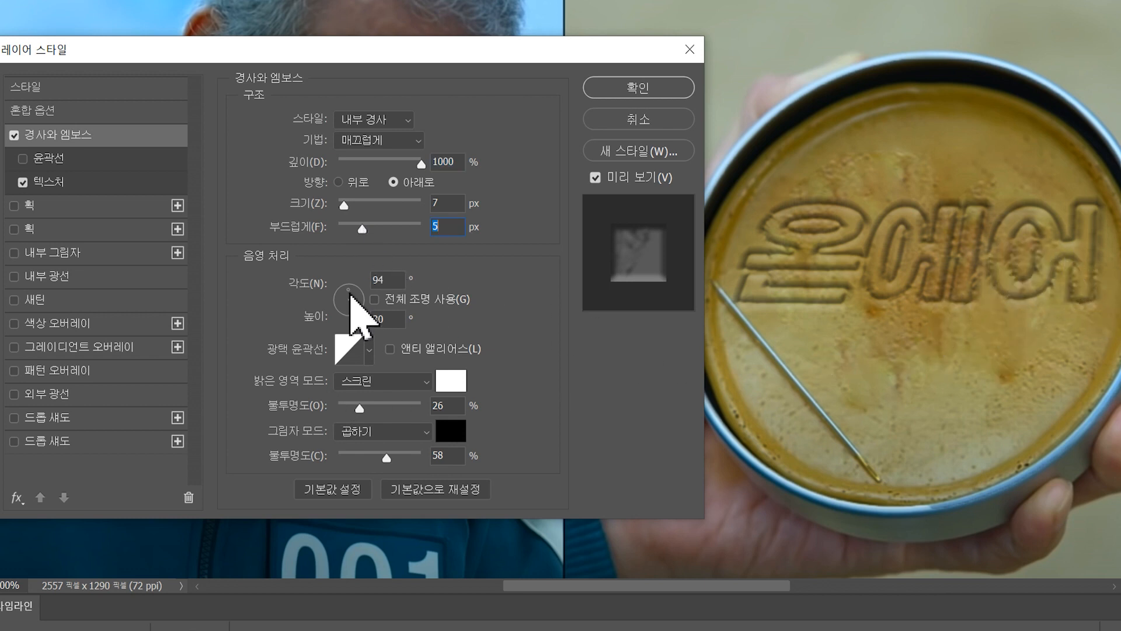
# Try other light directions for the bevel, settle on a 94° angle with 30° altitude, and apply the layer style.
pyautogui.moveTo(350, 294); pyautogui.dragTo(344, 297)
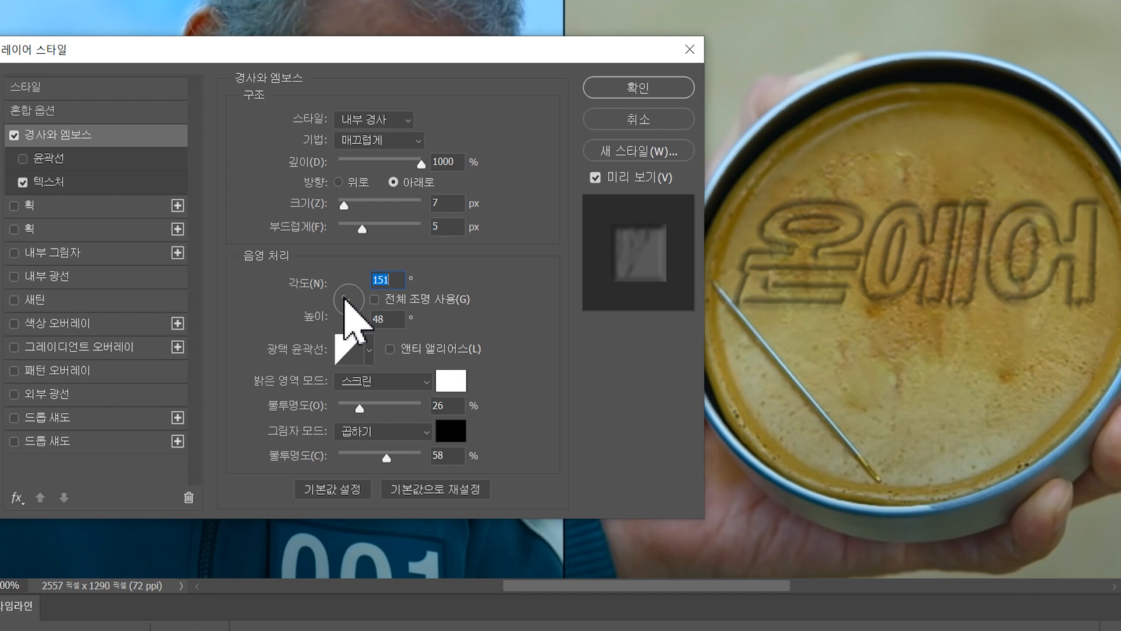
pyautogui.click(349, 290)
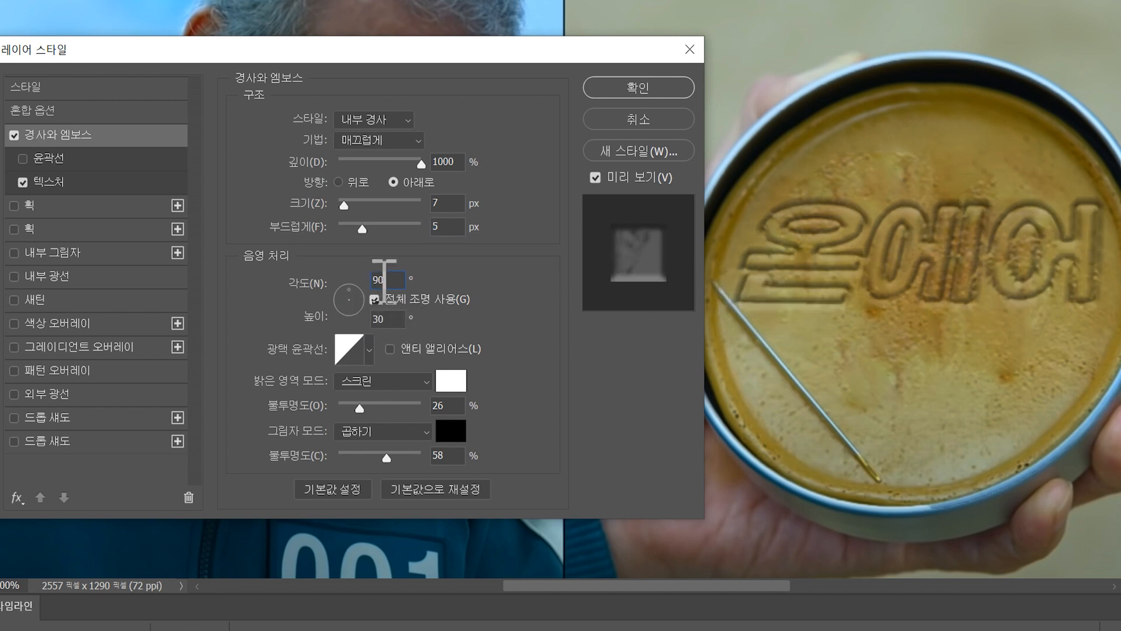
pyautogui.moveTo(349, 289); pyautogui.dragTo(353, 294)
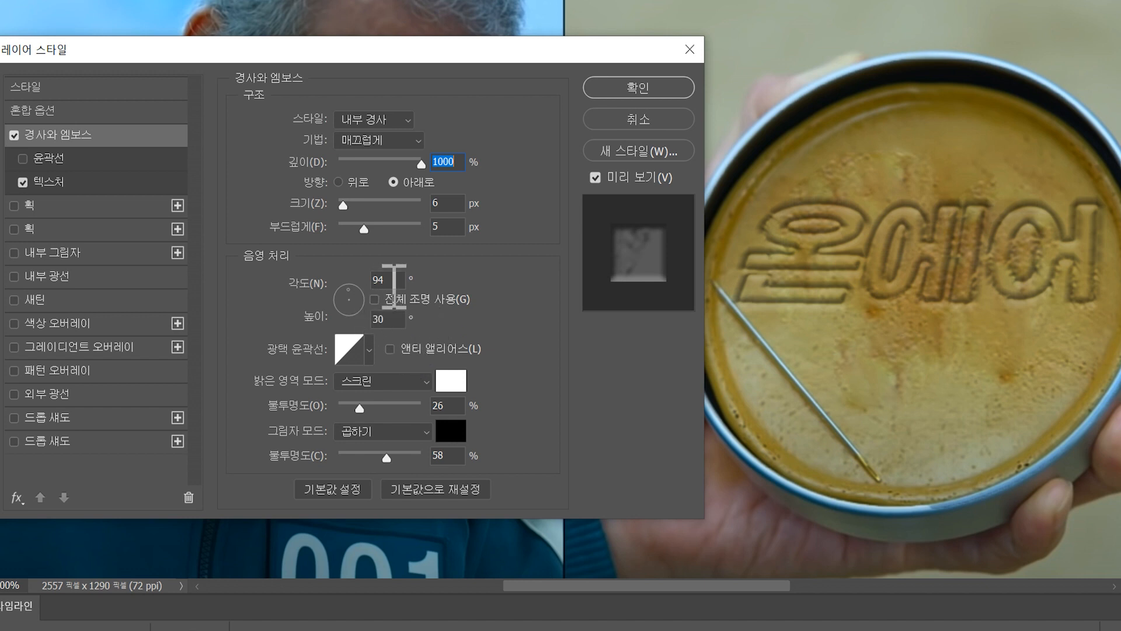
pyautogui.click(659, 93)
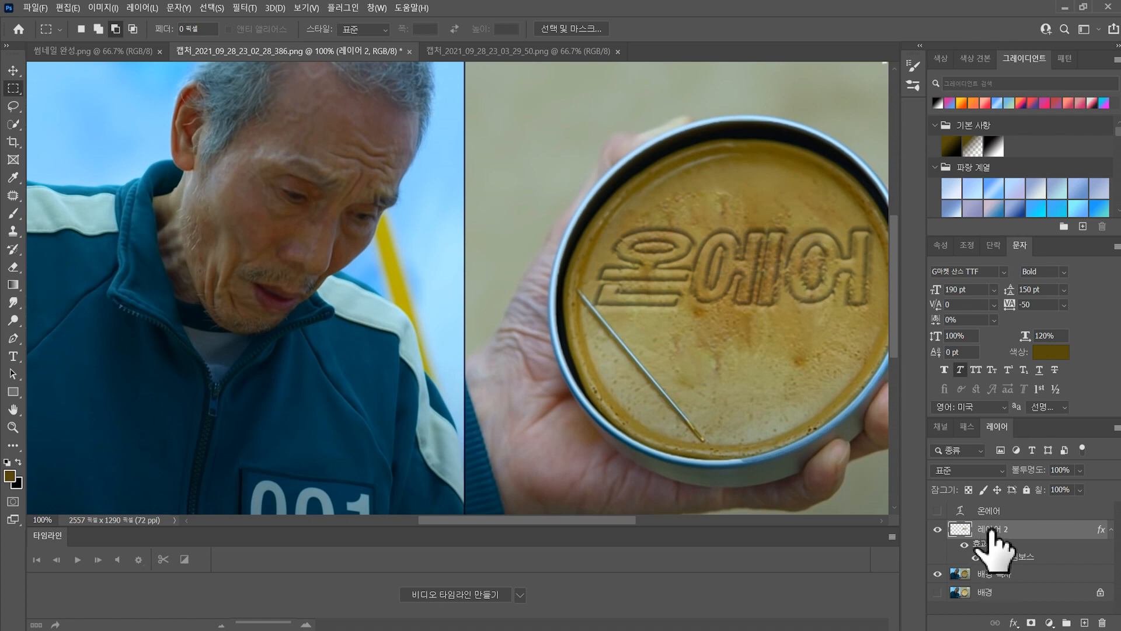
# Add an Outer Glow (외부 광선) to 레이어 2 in pale yellow (H 70, S 28, B 96) with 38% opacity and a slightly smaller size.
pyautogui.click(1014, 622)
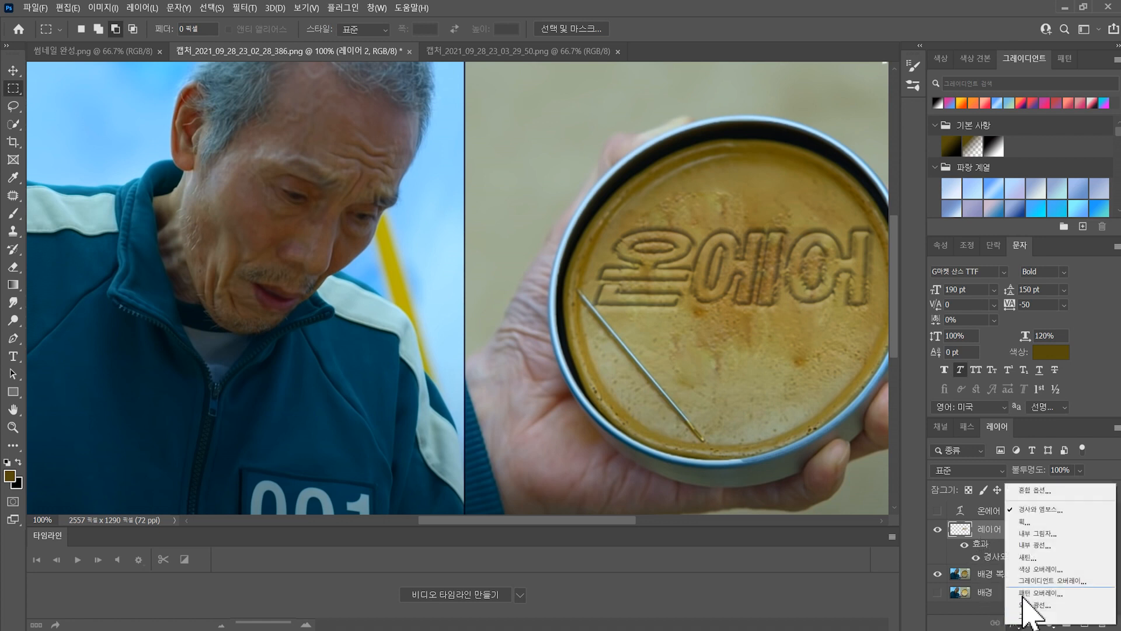
pyautogui.click(1034, 604)
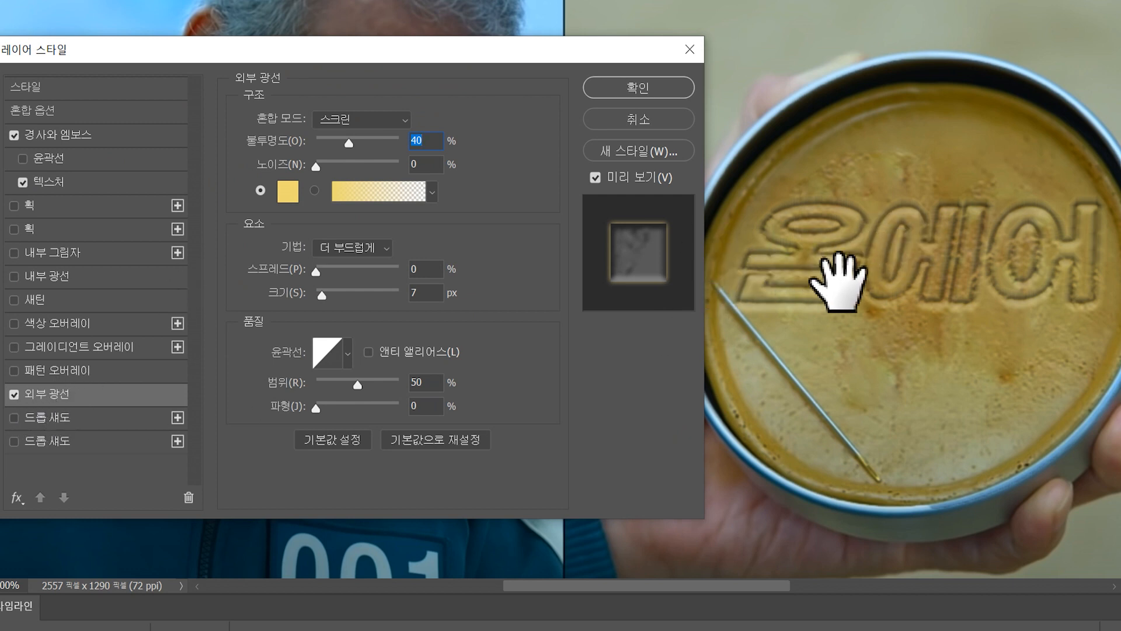
pyautogui.click(287, 192)
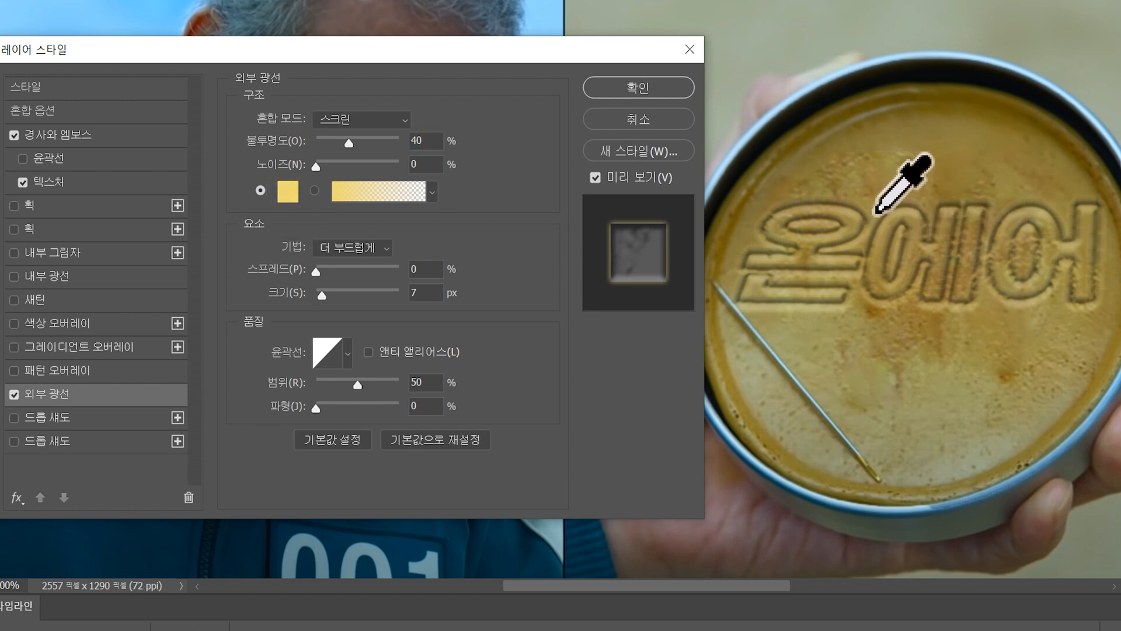
pyautogui.click(962, 464)
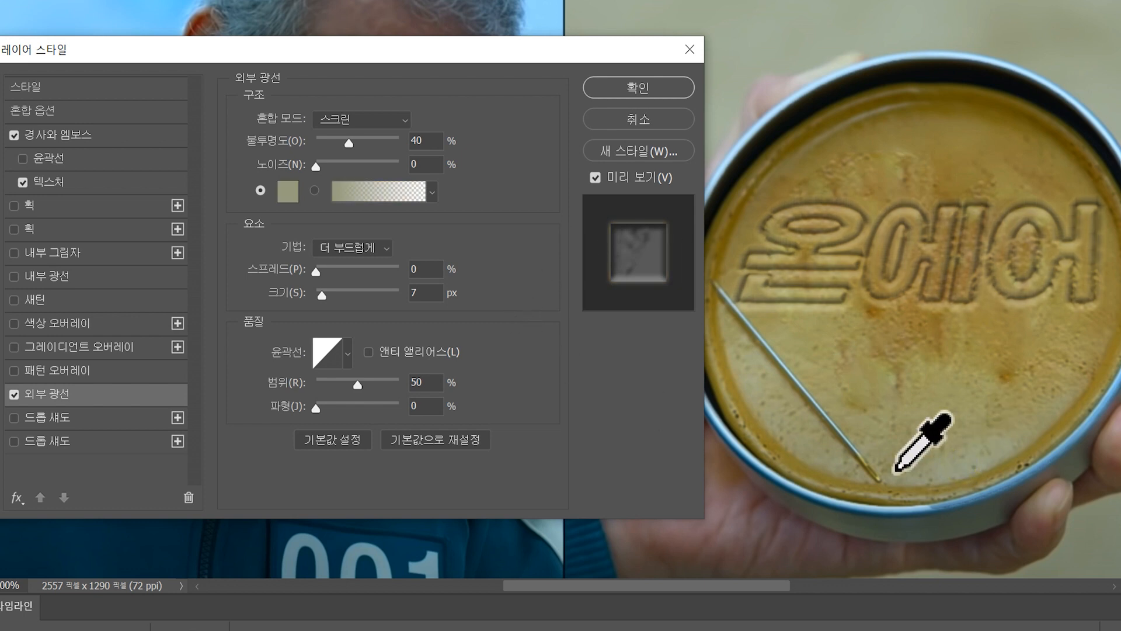
pyautogui.moveTo(1097, 292); pyautogui.dragTo(821, 389)
pyautogui.moveTo(763, 505); pyautogui.dragTo(780, 435)
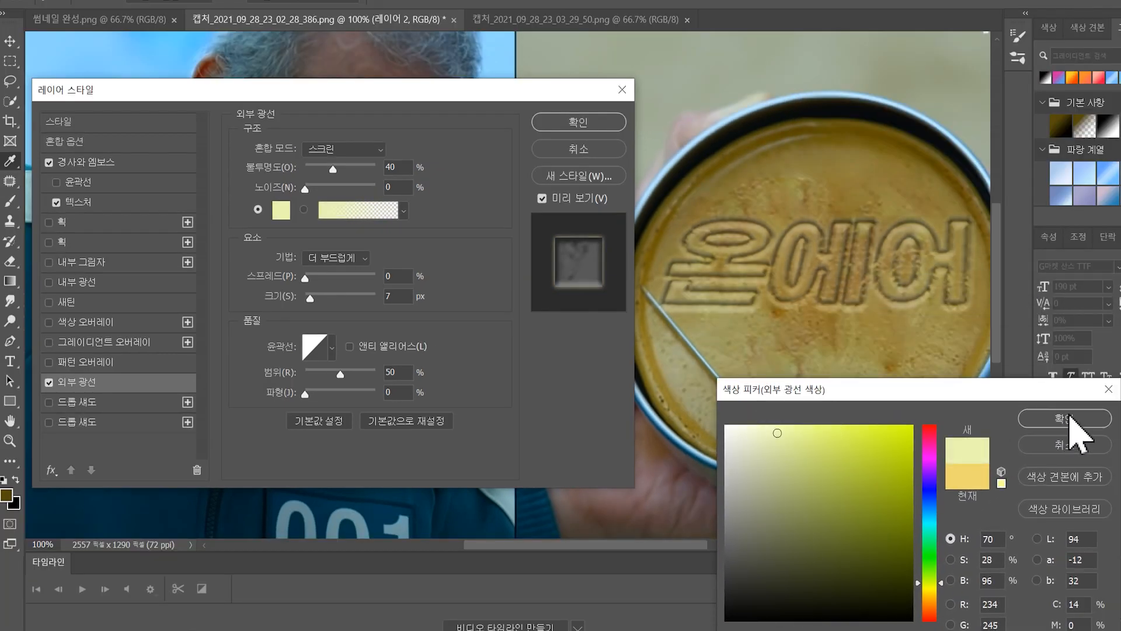
pyautogui.click(1064, 418)
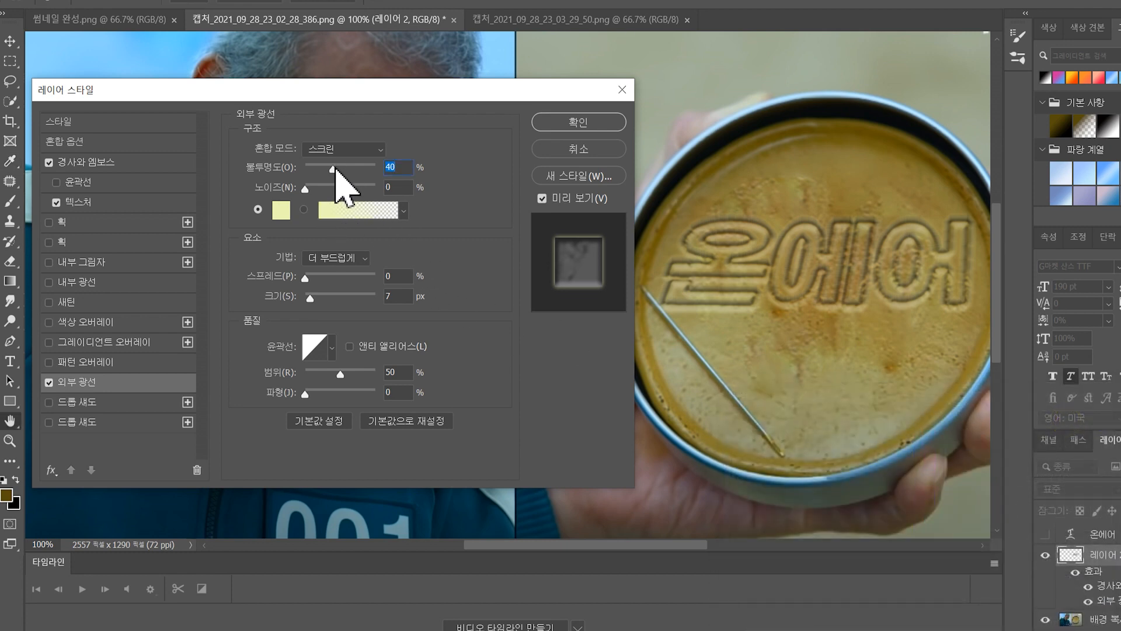
pyautogui.moveTo(335, 167)
pyautogui.mouseDown()
pyautogui.moveTo(353, 169)
pyautogui.moveTo(330, 169)
pyautogui.mouseUp()
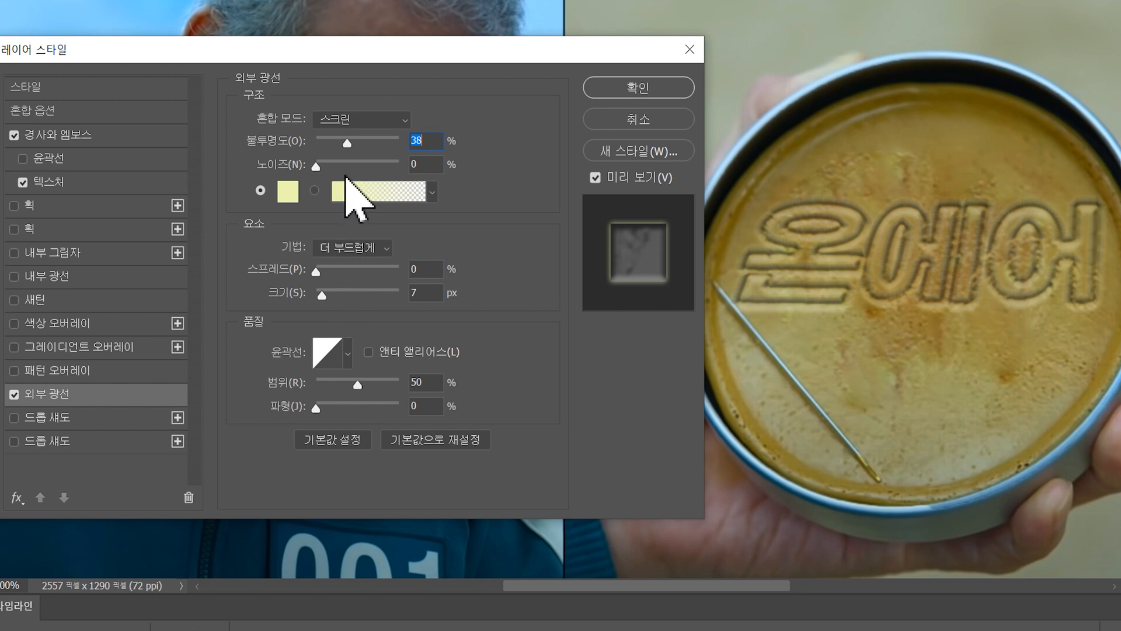
pyautogui.moveTo(321, 296); pyautogui.dragTo(317, 296)
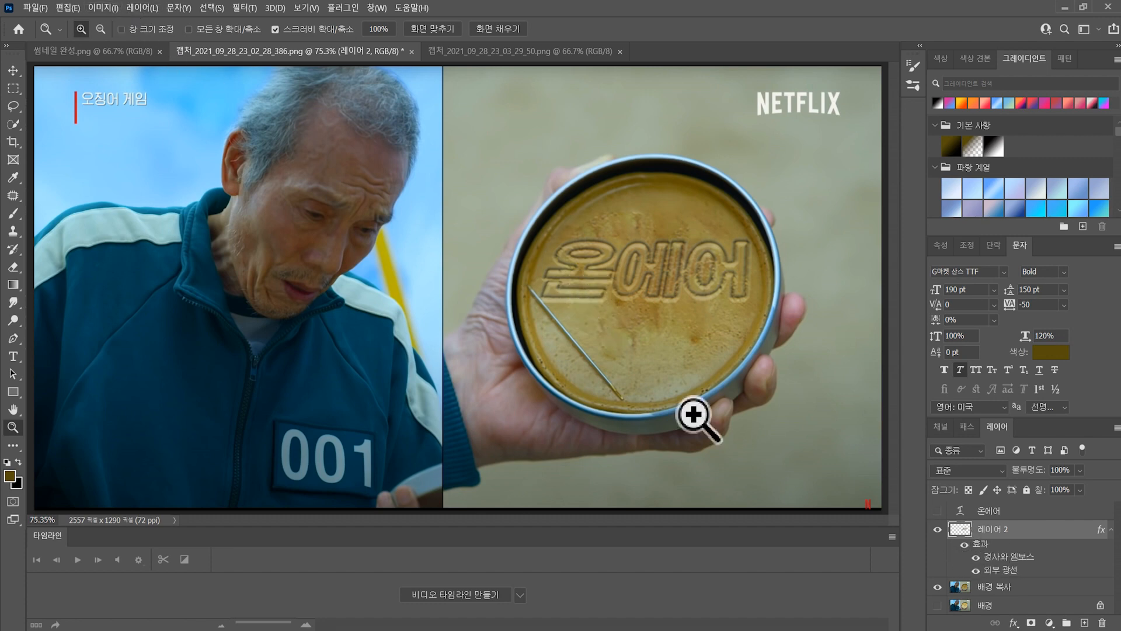
# Apply a Vibrance (활기) adjustment to 레이어 2 with vibrance about +73 and saturation -3.
pyautogui.click(104, 8)
pyautogui.moveTo(114, 39)
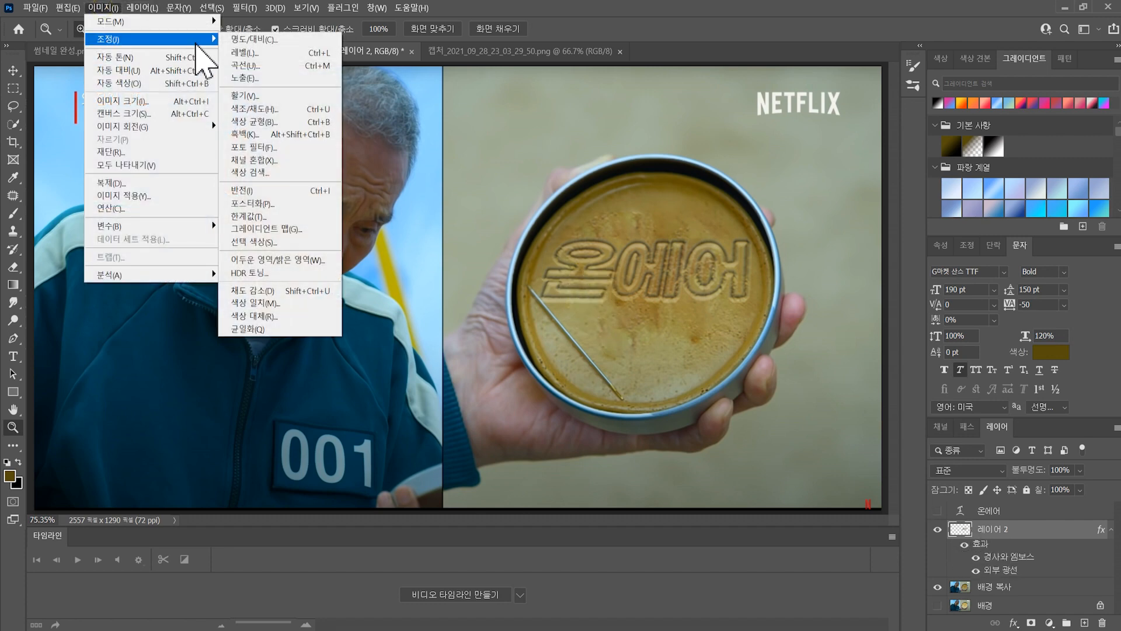
pyautogui.click(257, 95)
pyautogui.moveTo(636, 106); pyautogui.dragTo(737, 109)
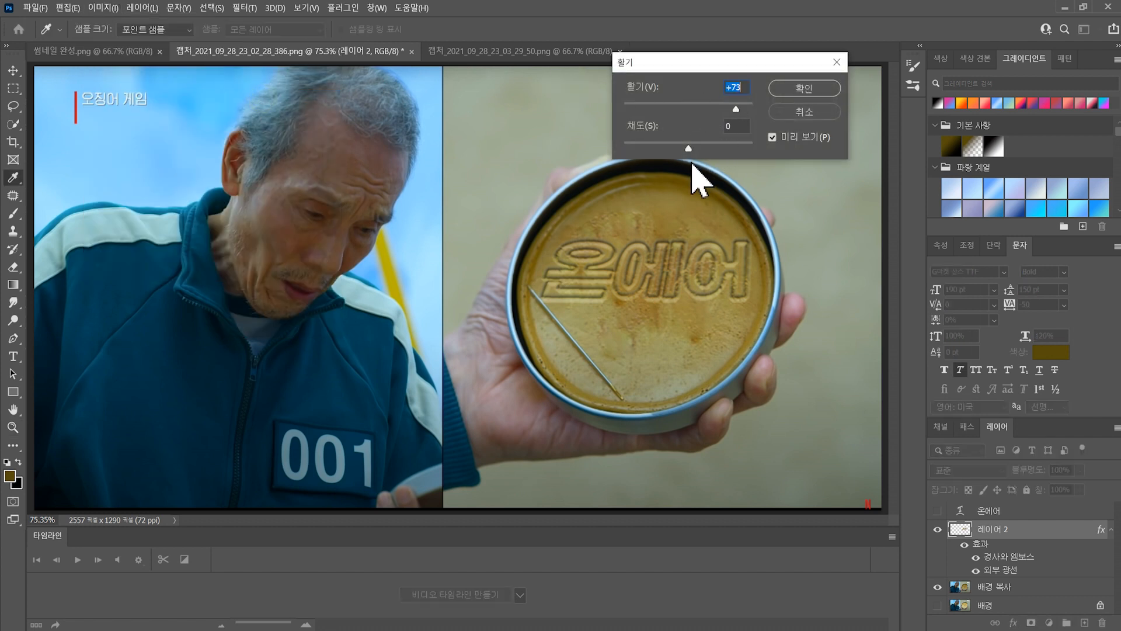
pyautogui.moveTo(726, 149); pyautogui.dragTo(689, 149)
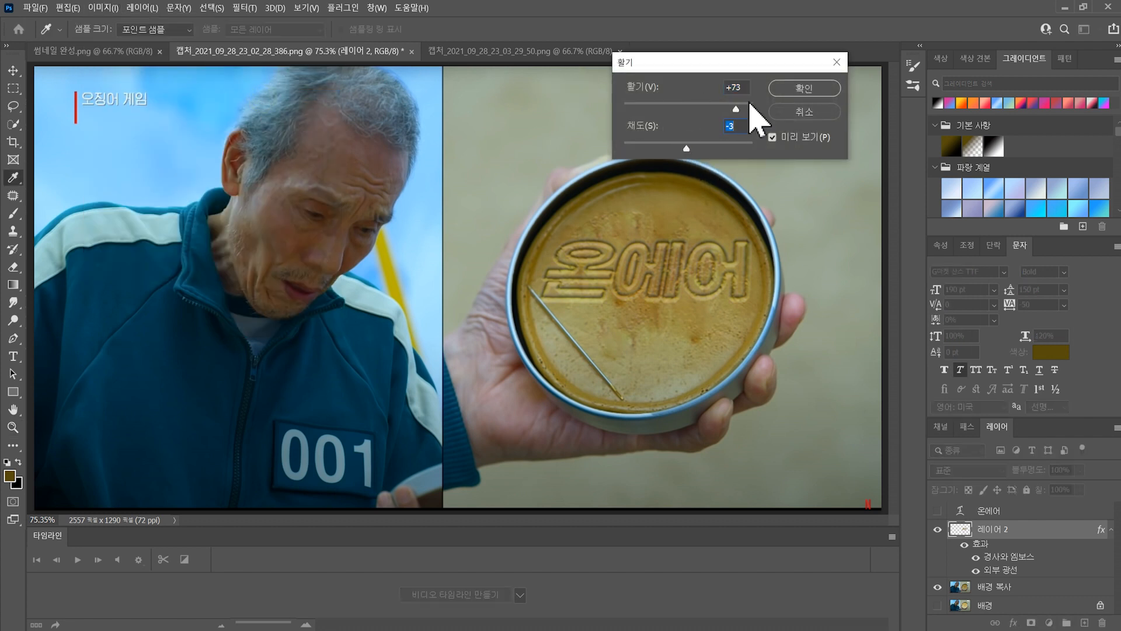
pyautogui.moveTo(736, 107); pyautogui.dragTo(739, 109)
pyautogui.click(800, 88)
pyautogui.press('z')
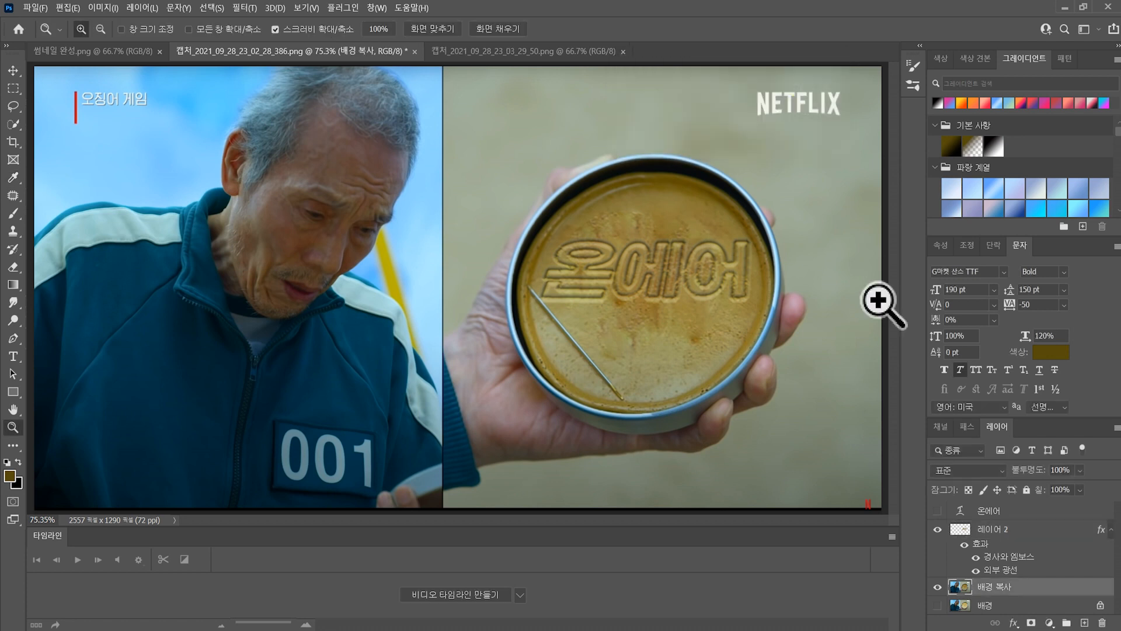